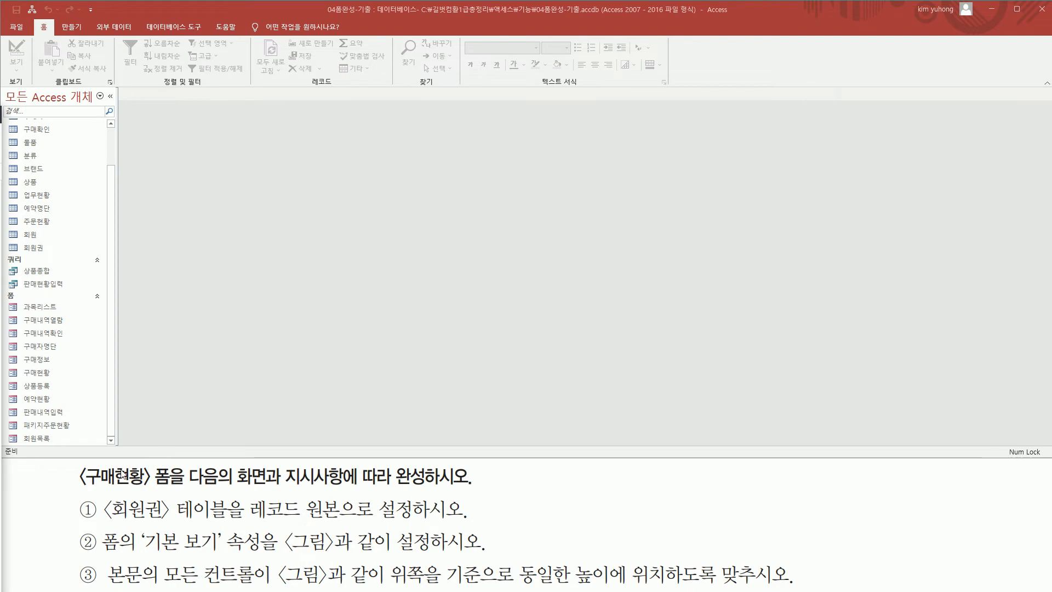
Open the 구매현황 form and switch it to Design view.
{"action": "left_click_drag", "start_coordinate": [80, 488], "coordinate": [471, 487]}
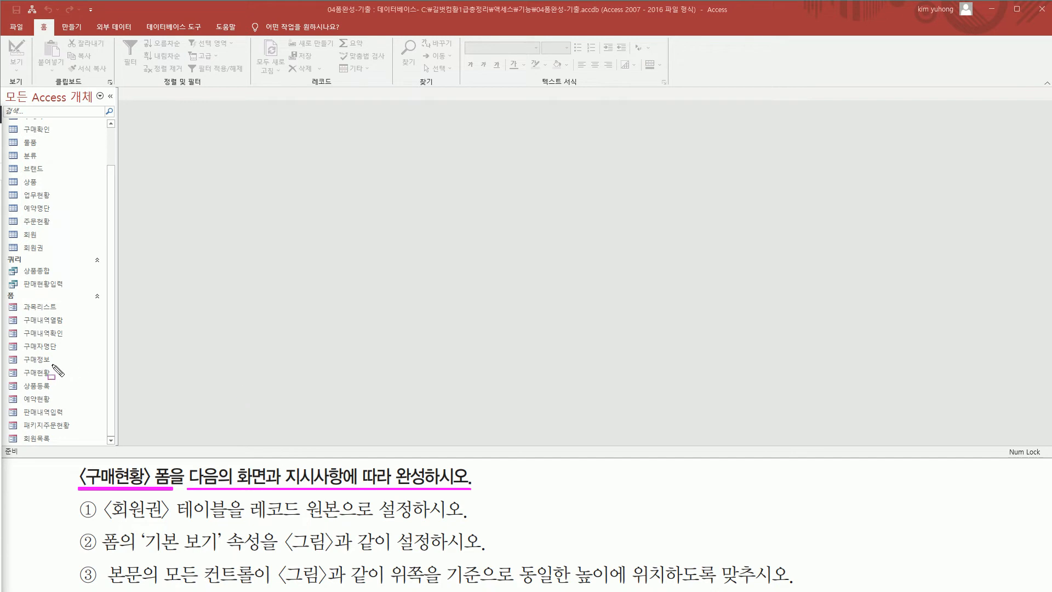
{"action": "left_click_drag", "start_coordinate": [16, 366], "coordinate": [38, 377]}
{"action": "key", "text": "Escape"}
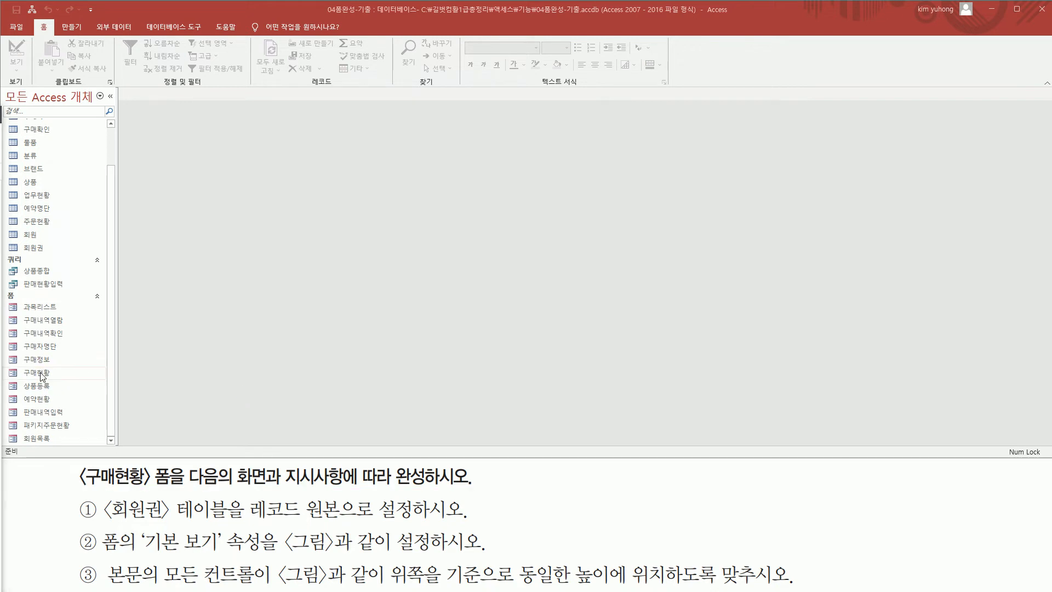
{"action": "left_click", "coordinate": [47, 373]}
{"action": "double_click", "coordinate": [45, 372]}
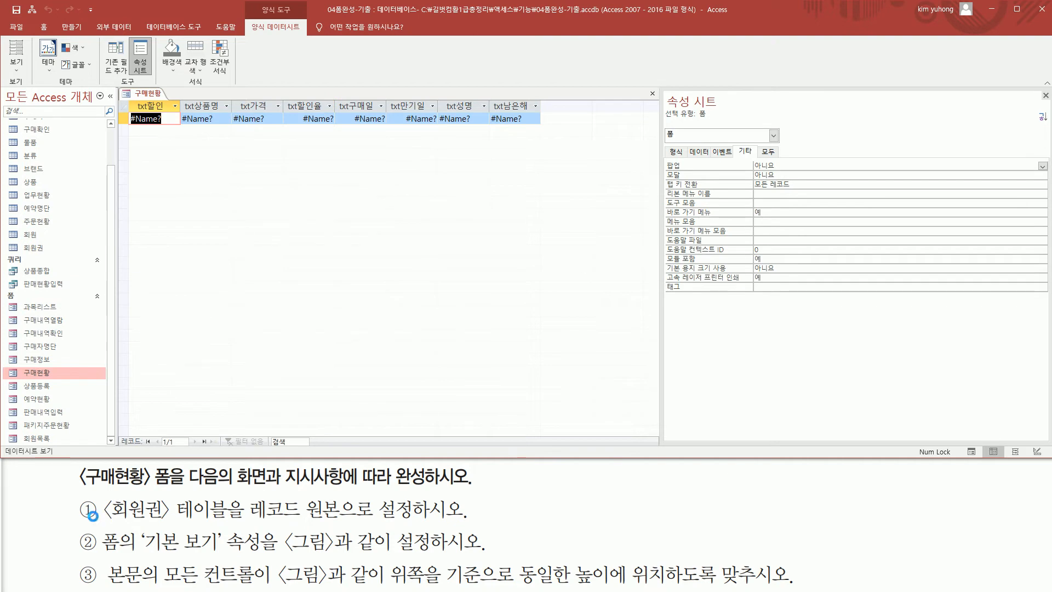
{"action": "mouse_move", "coordinate": [105, 524]}
{"action": "left_mouse_down"}
{"action": "mouse_move", "coordinate": [241, 537]}
{"action": "mouse_move", "coordinate": [226, 497]}
{"action": "mouse_move", "coordinate": [422, 522]}
{"action": "left_mouse_up"}
{"action": "key", "text": "Escape"}
{"action": "right_click", "coordinate": [150, 96]}
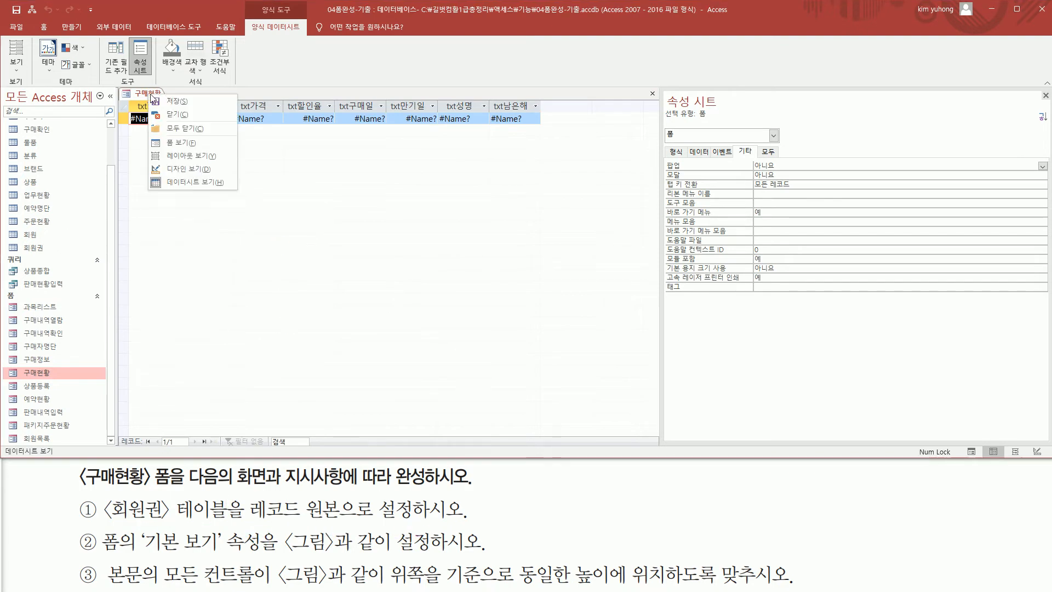
{"action": "left_click", "coordinate": [182, 172]}
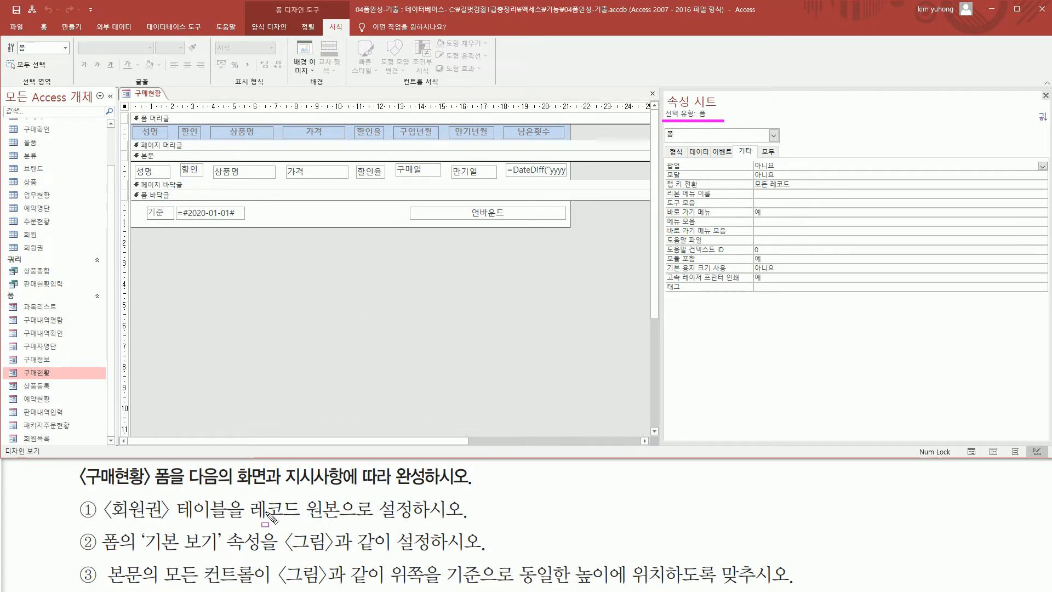
Set the 구매현황 form's record source (레코드 원본) to the 회원권 table.
{"action": "mouse_move", "coordinate": [103, 492]}
{"action": "left_mouse_down"}
{"action": "mouse_move", "coordinate": [179, 525]}
{"action": "mouse_move", "coordinate": [415, 517]}
{"action": "left_mouse_up"}
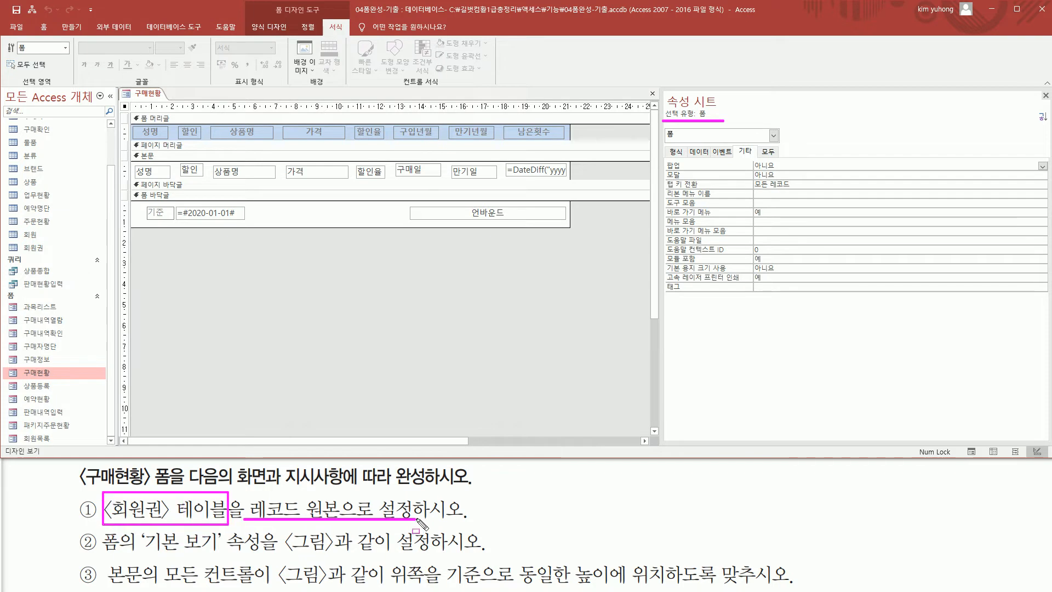
{"action": "left_click_drag", "start_coordinate": [688, 144], "coordinate": [711, 159]}
{"action": "key", "text": "Escape"}
{"action": "left_click", "coordinate": [701, 154]}
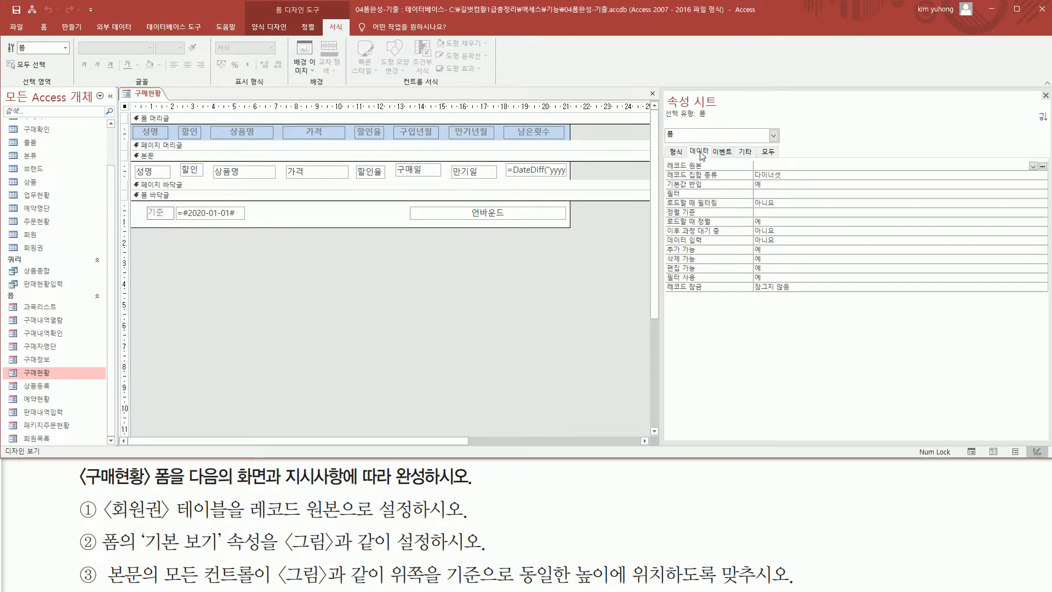
{"action": "left_click", "coordinate": [769, 165]}
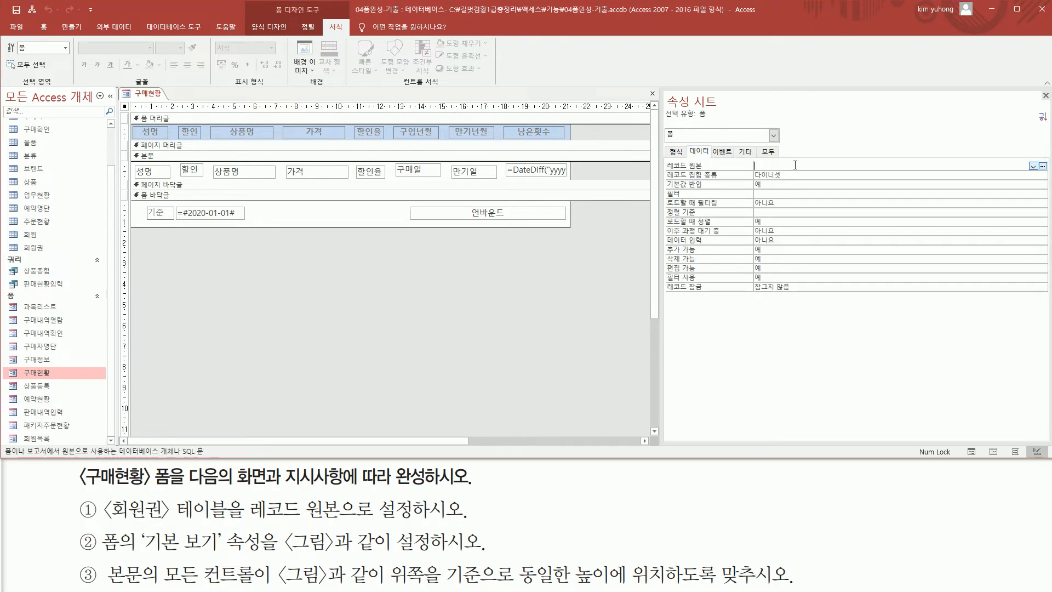
{"action": "left_click", "coordinate": [1032, 166]}
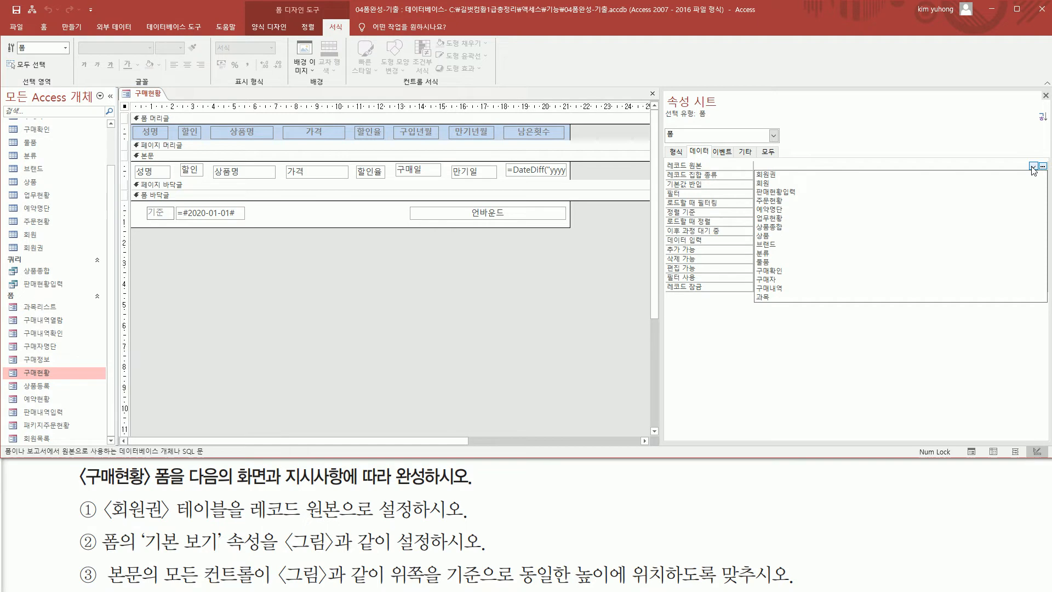
{"action": "left_click", "coordinate": [934, 174]}
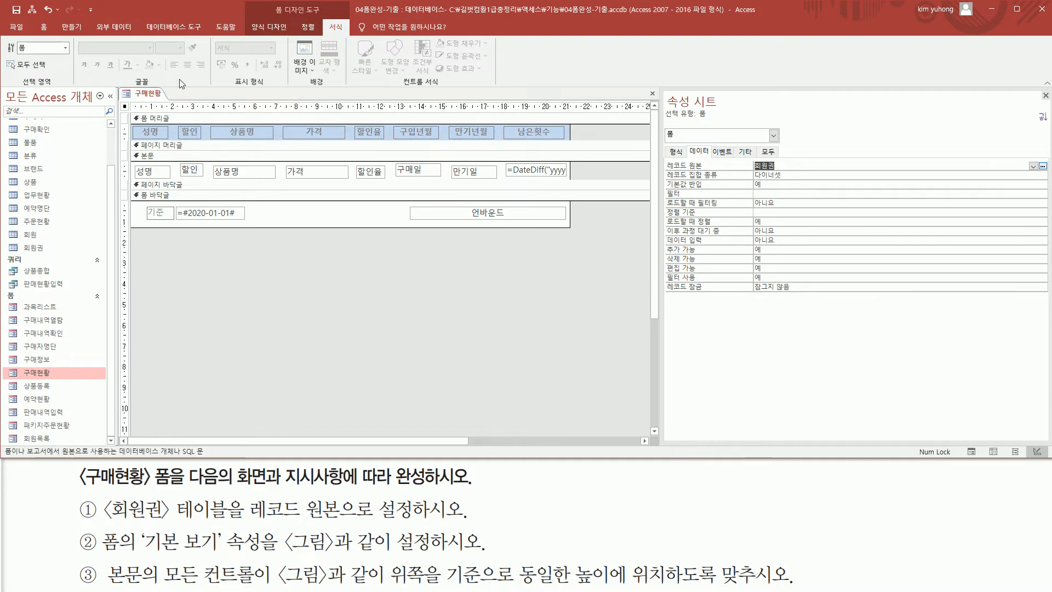
Check the form's bound record fields in Form view and return to Design view.
{"action": "left_click", "coordinate": [268, 27]}
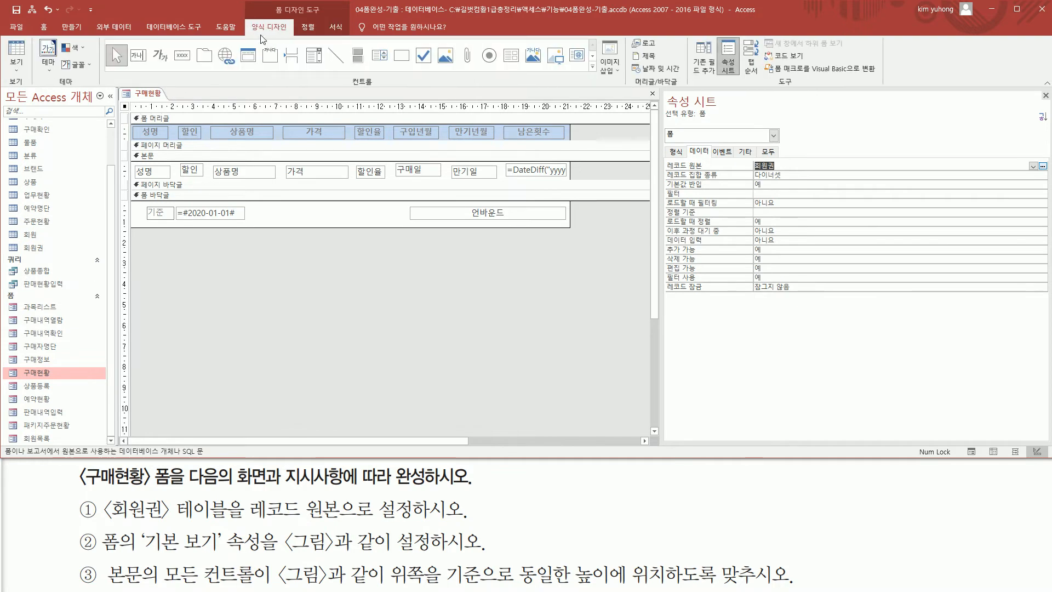
{"action": "left_click", "coordinate": [17, 68]}
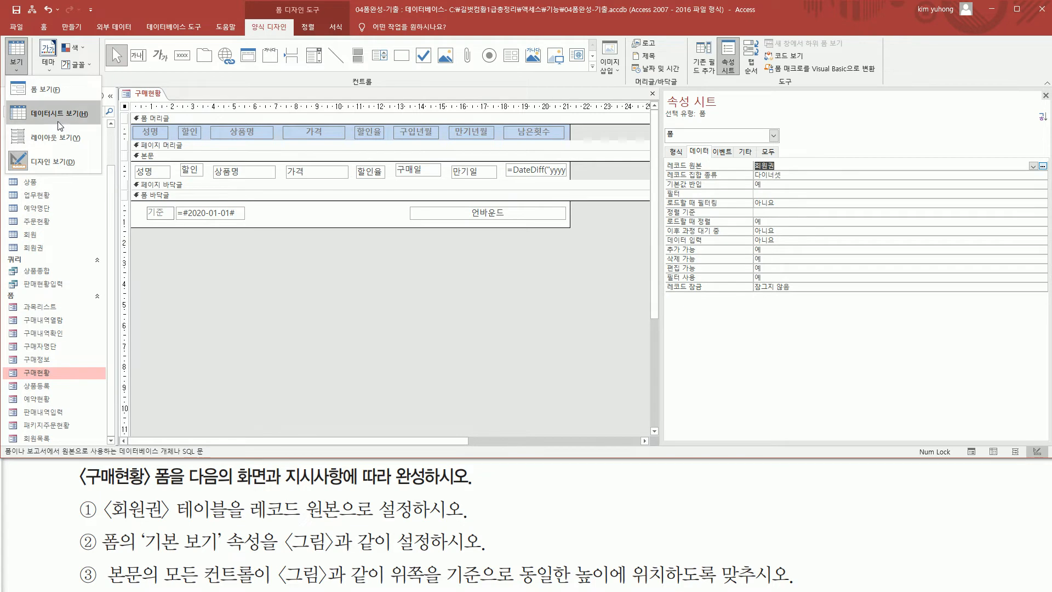
{"action": "left_click", "coordinate": [58, 90]}
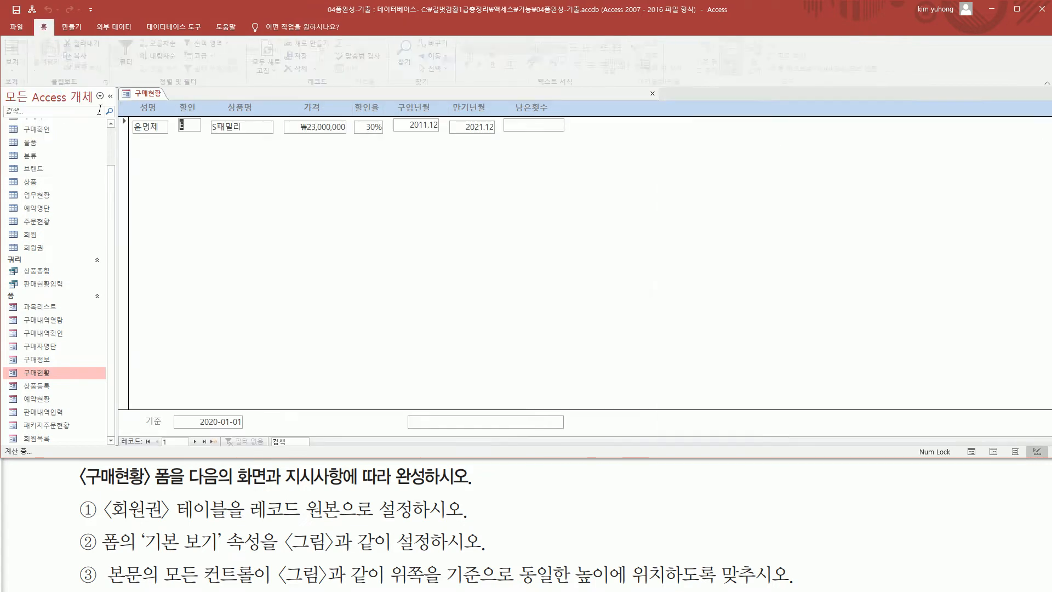
{"action": "mouse_move", "coordinate": [134, 141]}
{"action": "left_mouse_down"}
{"action": "mouse_move", "coordinate": [580, 141]}
{"action": "mouse_move", "coordinate": [580, 116]}
{"action": "left_mouse_up"}
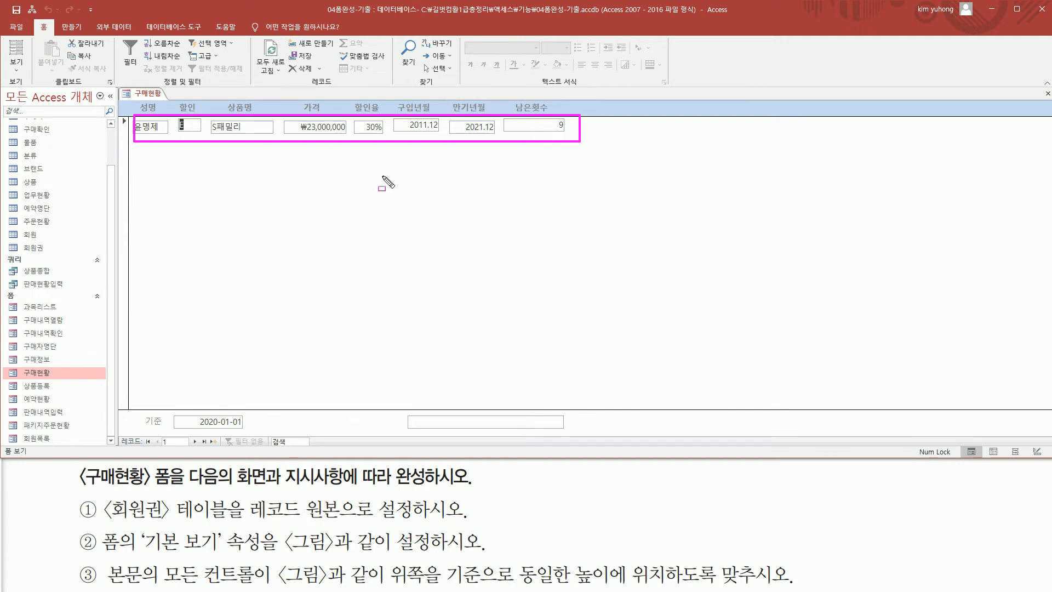
{"action": "key", "text": "Escape"}
{"action": "right_click", "coordinate": [146, 97]}
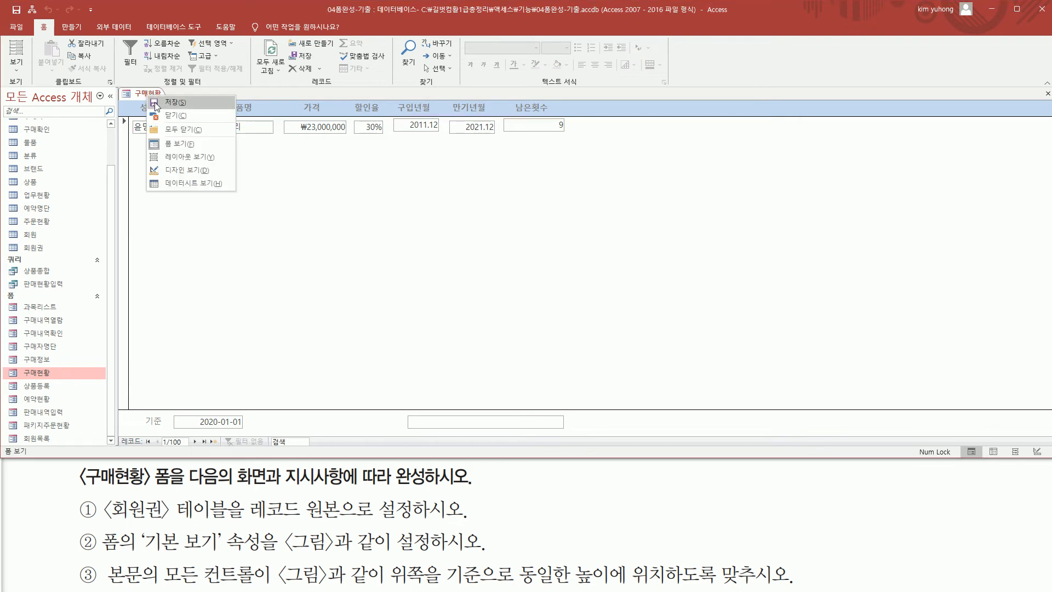
{"action": "left_click", "coordinate": [171, 173]}
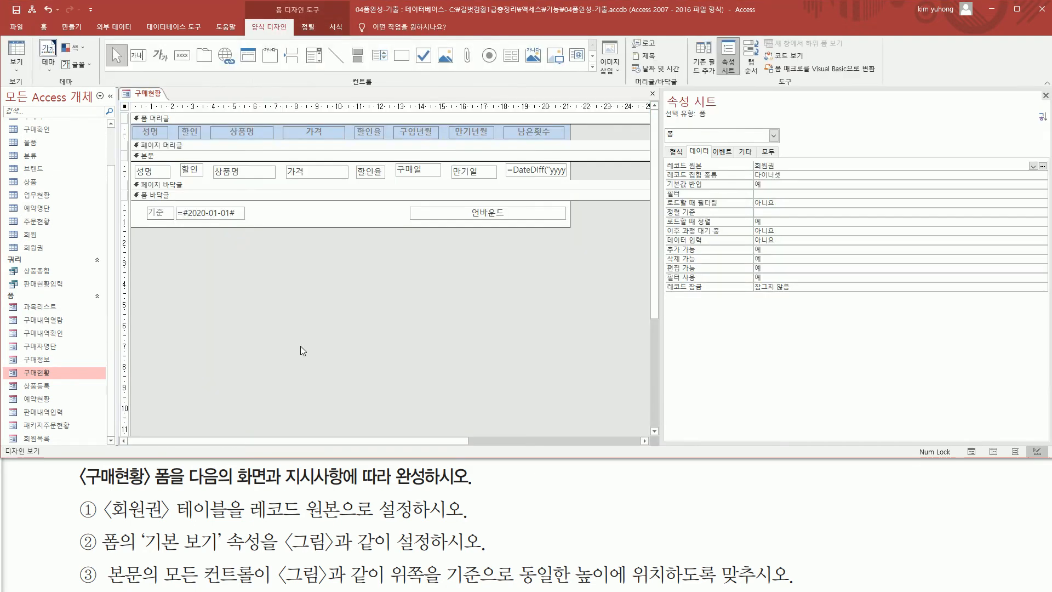
{"action": "key", "text": "ctrl+2"}
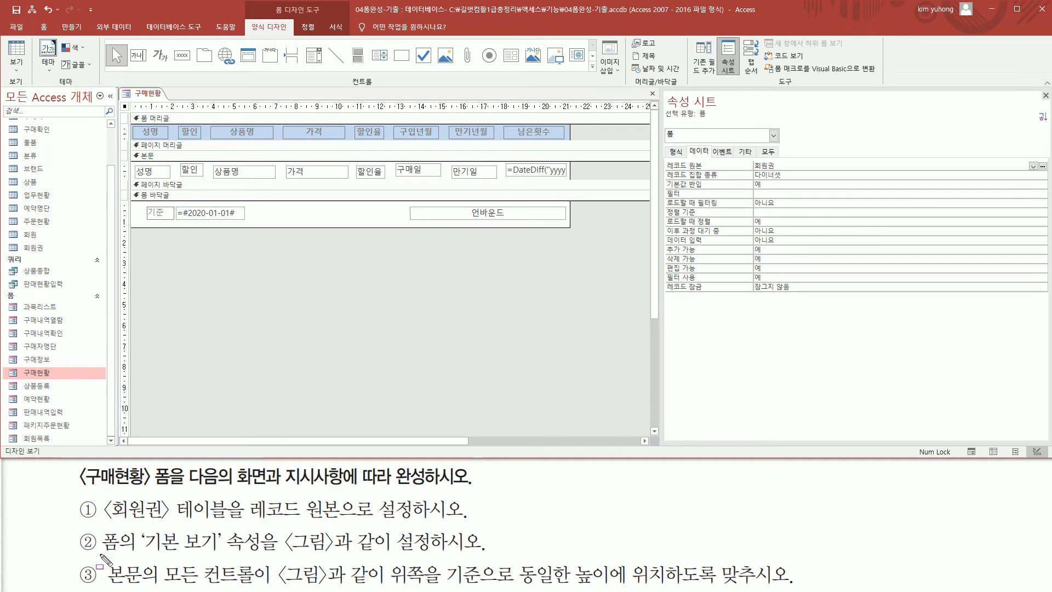
{"action": "mouse_move", "coordinate": [100, 555]}
{"action": "left_mouse_down"}
{"action": "mouse_move", "coordinate": [134, 554]}
{"action": "mouse_move", "coordinate": [144, 530]}
{"action": "mouse_move", "coordinate": [225, 556]}
{"action": "mouse_move", "coordinate": [448, 555]}
{"action": "left_mouse_up"}
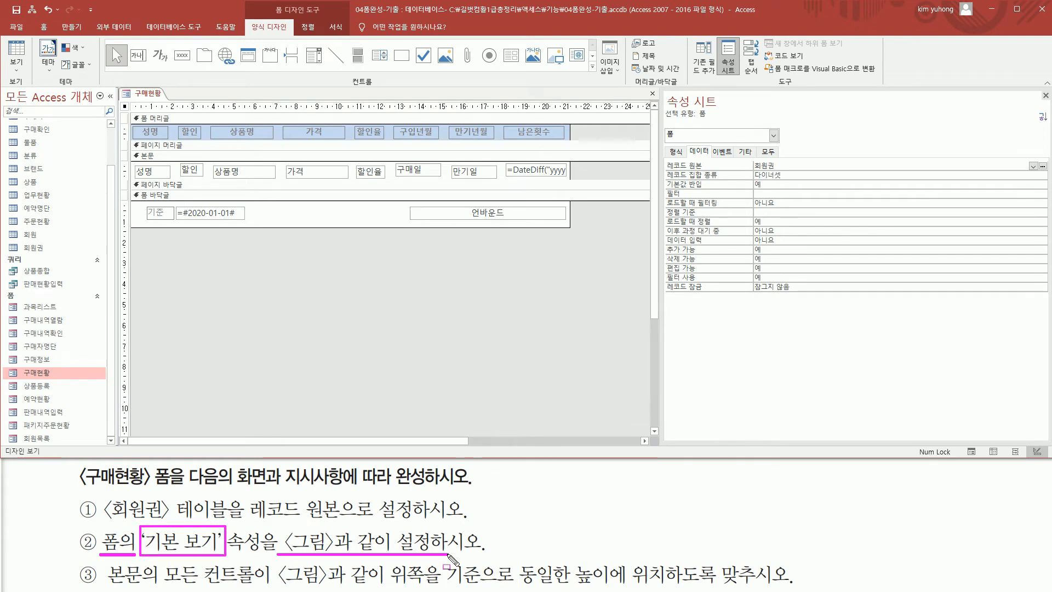
{"action": "key", "text": "Escape"}
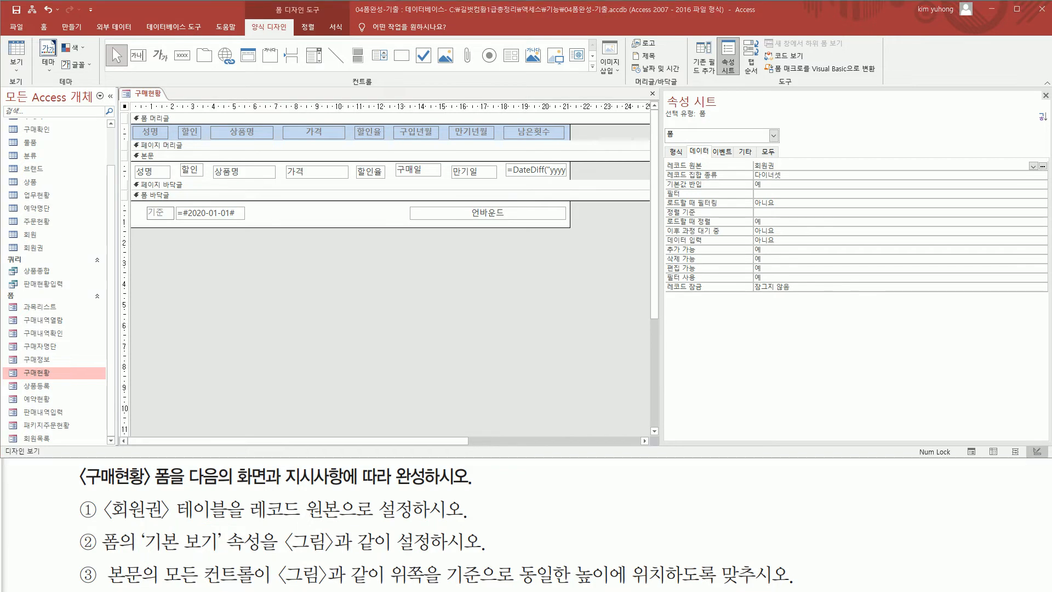
{"action": "key", "text": "Right"}
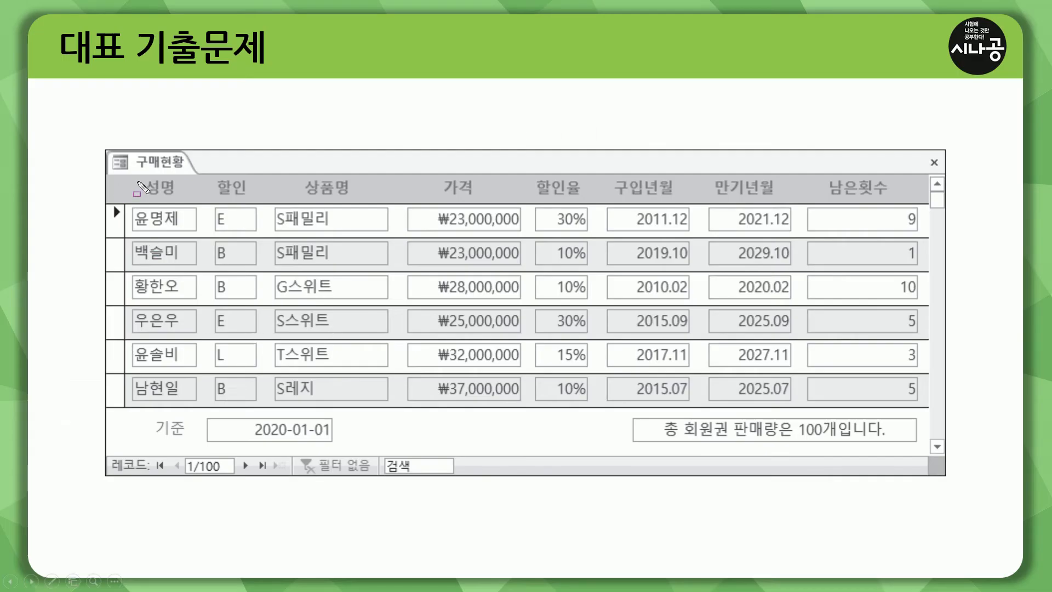
{"action": "key", "text": "ctrl+p"}
{"action": "left_click_drag", "start_coordinate": [136, 171], "coordinate": [185, 171]}
{"action": "left_click_drag", "start_coordinate": [128, 211], "coordinate": [900, 233]}
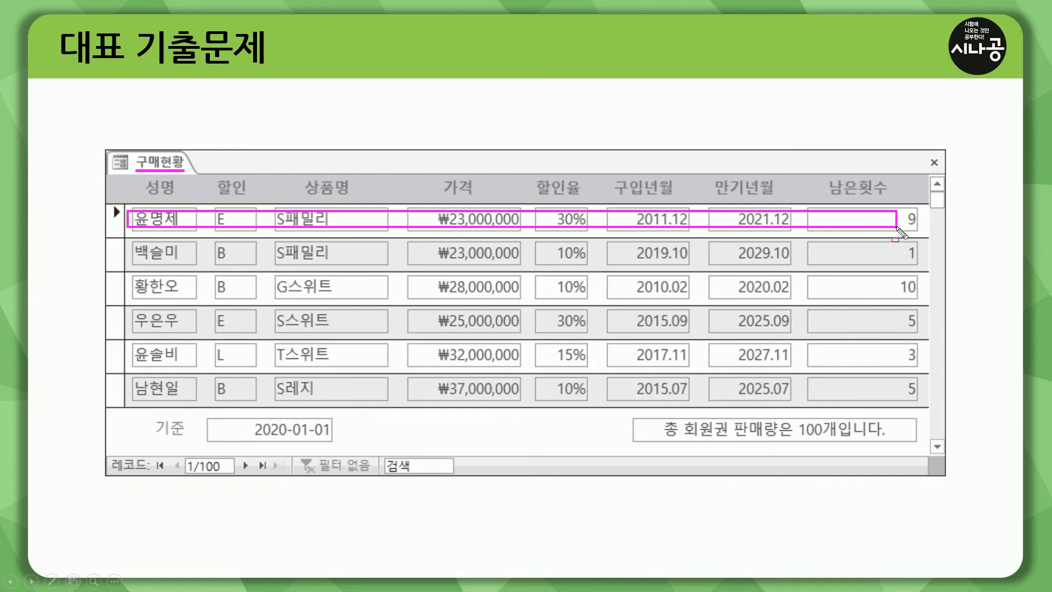
{"action": "mouse_move", "coordinate": [132, 245]}
{"action": "left_mouse_down"}
{"action": "mouse_move", "coordinate": [173, 257]}
{"action": "mouse_move", "coordinate": [918, 260]}
{"action": "left_mouse_up"}
{"action": "mouse_move", "coordinate": [133, 276]}
{"action": "left_mouse_down"}
{"action": "mouse_move", "coordinate": [138, 290]}
{"action": "mouse_move", "coordinate": [910, 295]}
{"action": "left_mouse_up"}
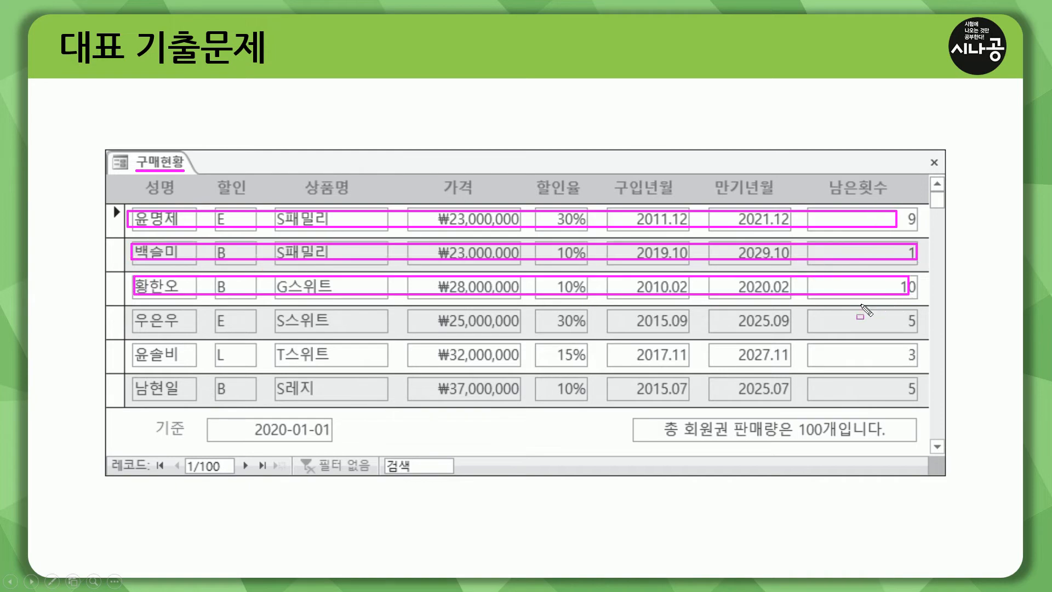
{"action": "key", "text": "e"}
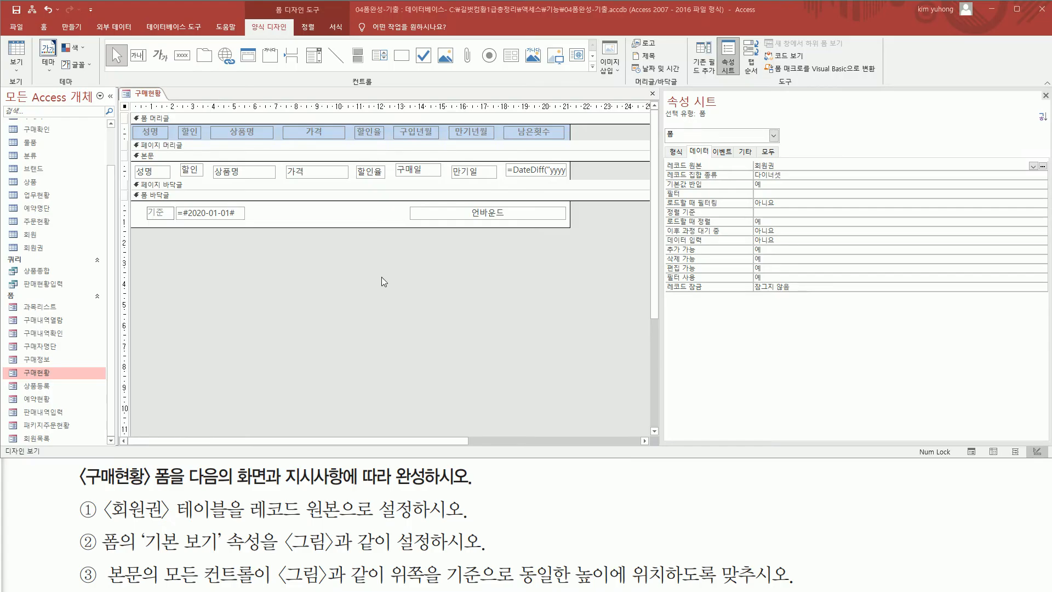
Set the form's default view (기본 보기) property to 연속 폼.
{"action": "left_click", "coordinate": [677, 153]}
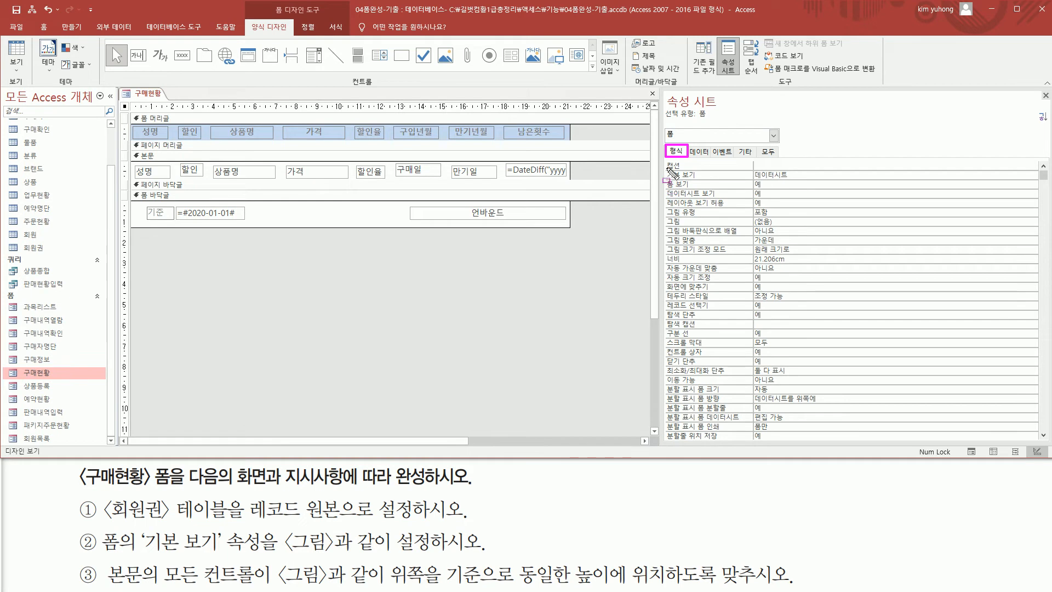
{"action": "left_click_drag", "start_coordinate": [668, 170], "coordinate": [803, 181]}
{"action": "key", "text": "Escape"}
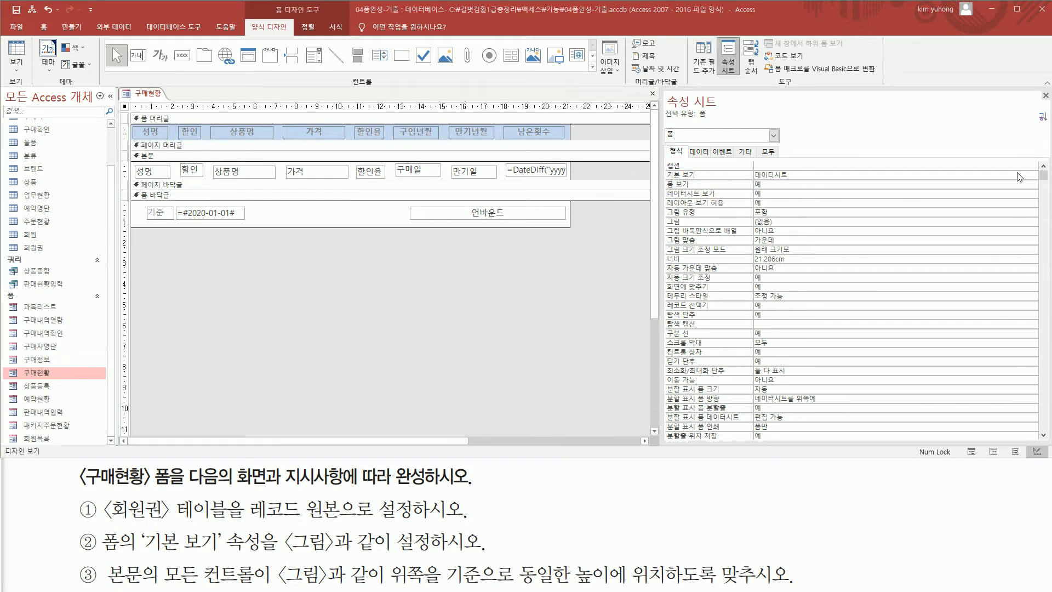
{"action": "left_click", "coordinate": [1021, 177]}
{"action": "left_click", "coordinate": [1033, 176]}
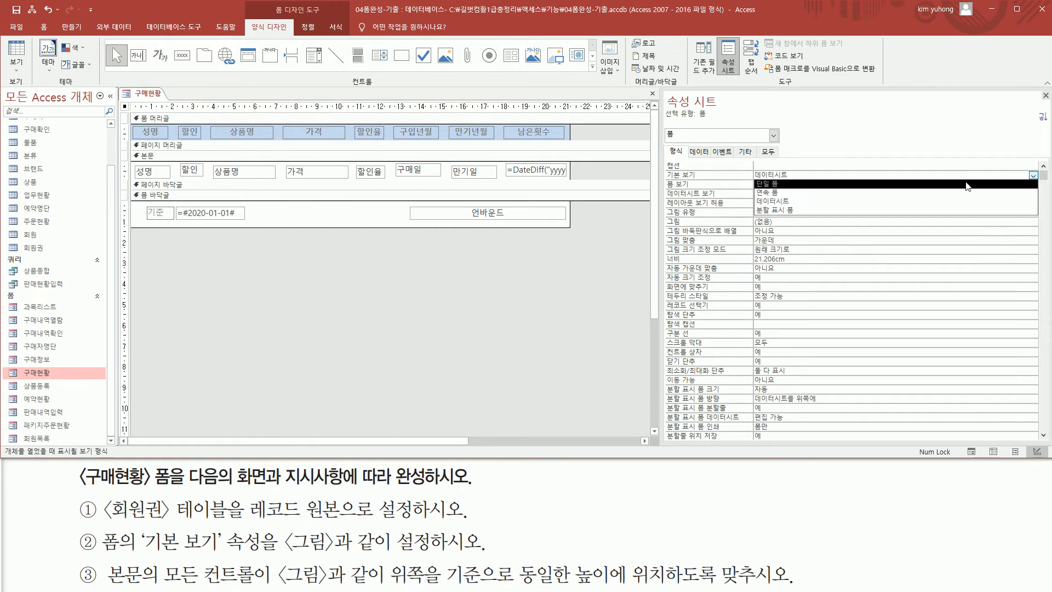
{"action": "left_click", "coordinate": [901, 193]}
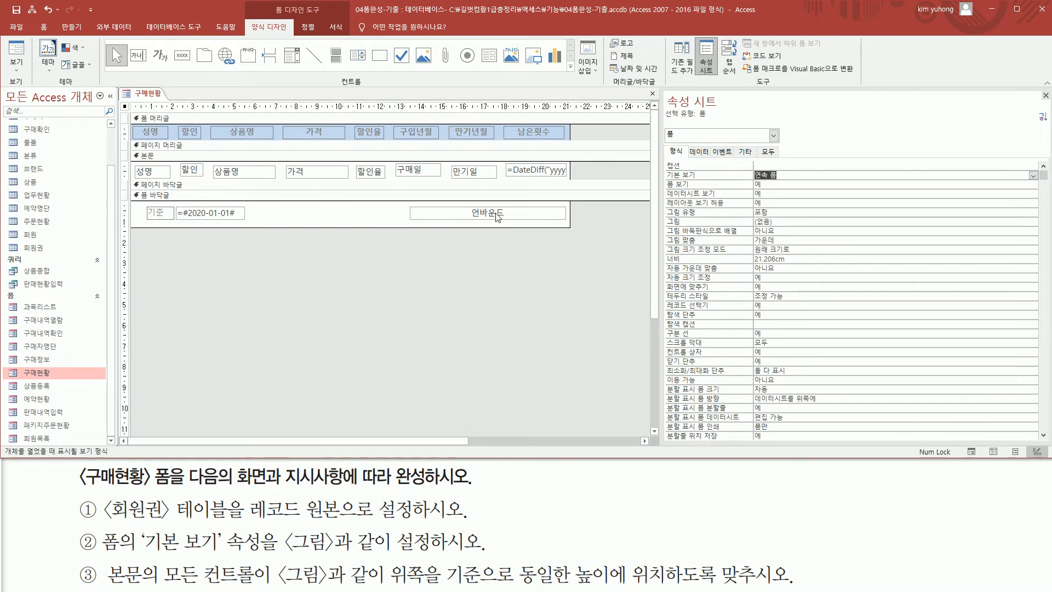
Preview the continuous layout of the 구매현황 form in Form view and go back to Design view.
{"action": "left_click", "coordinate": [30, 51]}
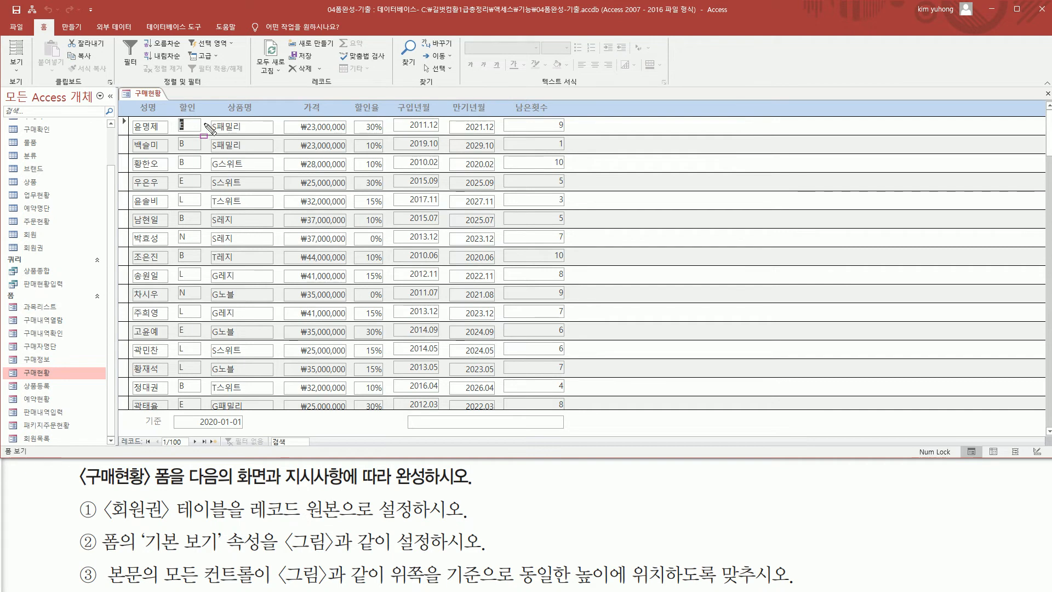
{"action": "right_click", "coordinate": [149, 93]}
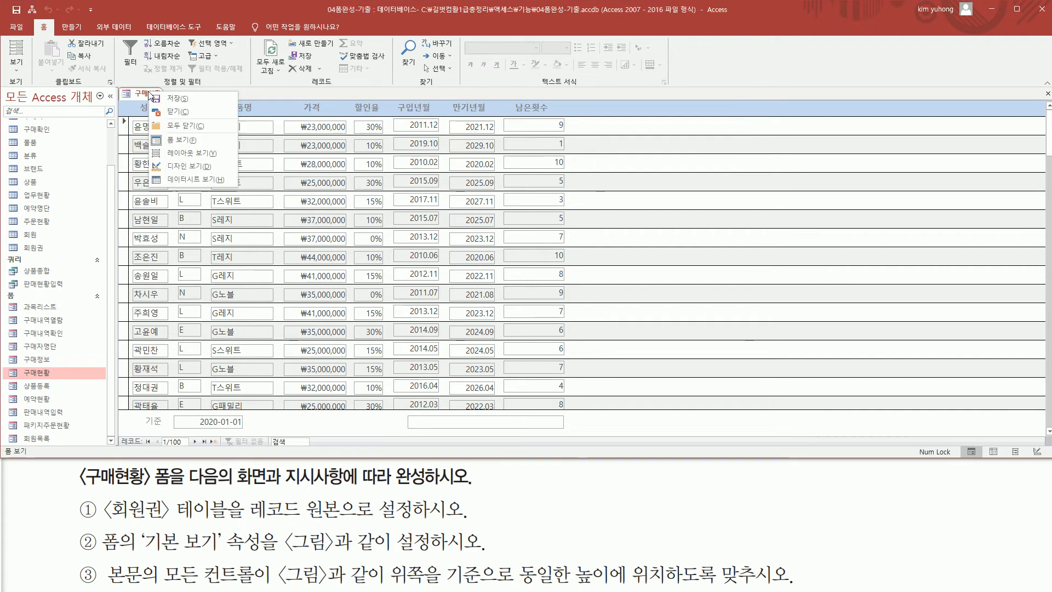
{"action": "left_click", "coordinate": [195, 163]}
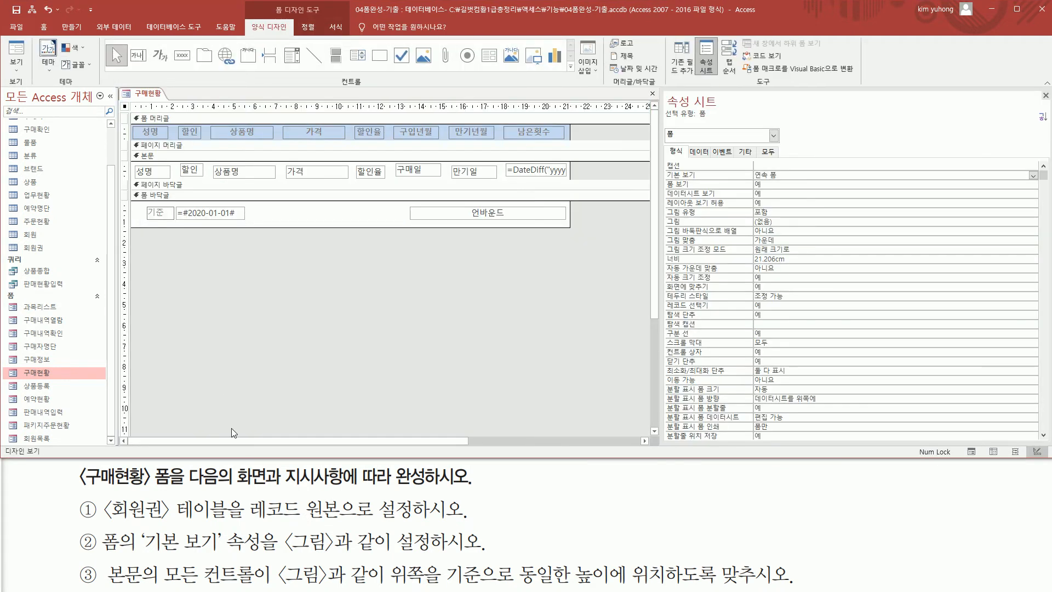
{"action": "mouse_move", "coordinate": [103, 584]}
{"action": "left_mouse_down"}
{"action": "mouse_move", "coordinate": [487, 584]}
{"action": "mouse_move", "coordinate": [530, 573]}
{"action": "mouse_move", "coordinate": [799, 588]}
{"action": "left_mouse_up"}
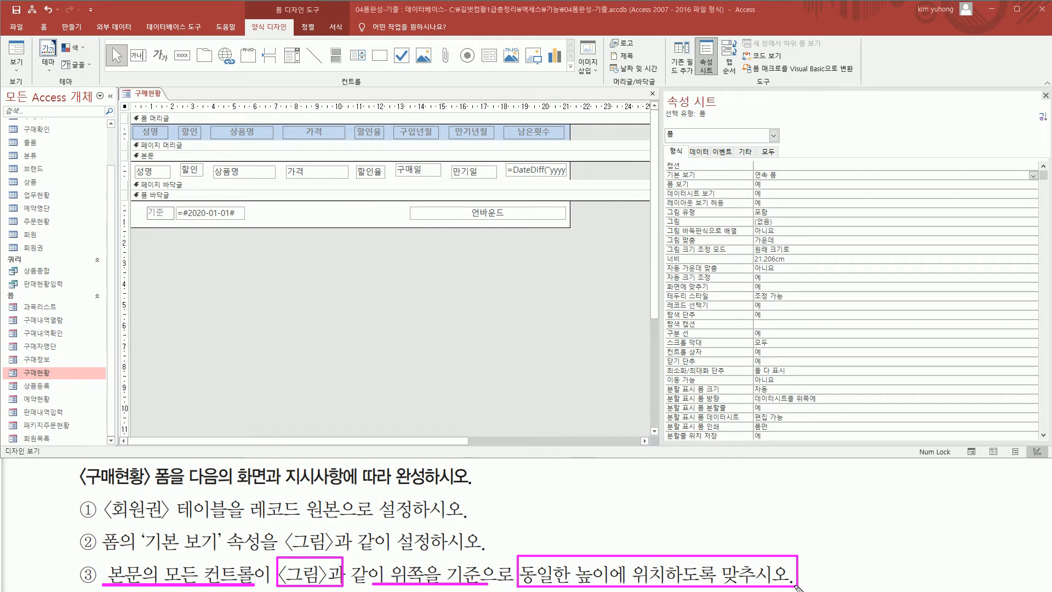
{"action": "key", "text": "Escape"}
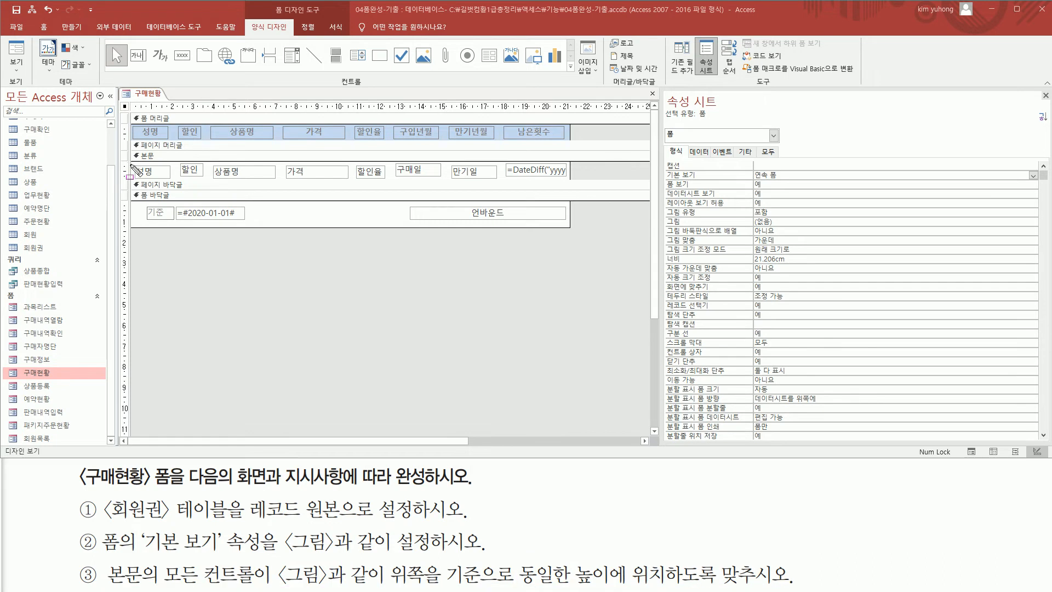
{"action": "mouse_move", "coordinate": [132, 162]}
{"action": "left_mouse_down"}
{"action": "mouse_move", "coordinate": [225, 183]}
{"action": "mouse_move", "coordinate": [570, 181]}
{"action": "left_mouse_up"}
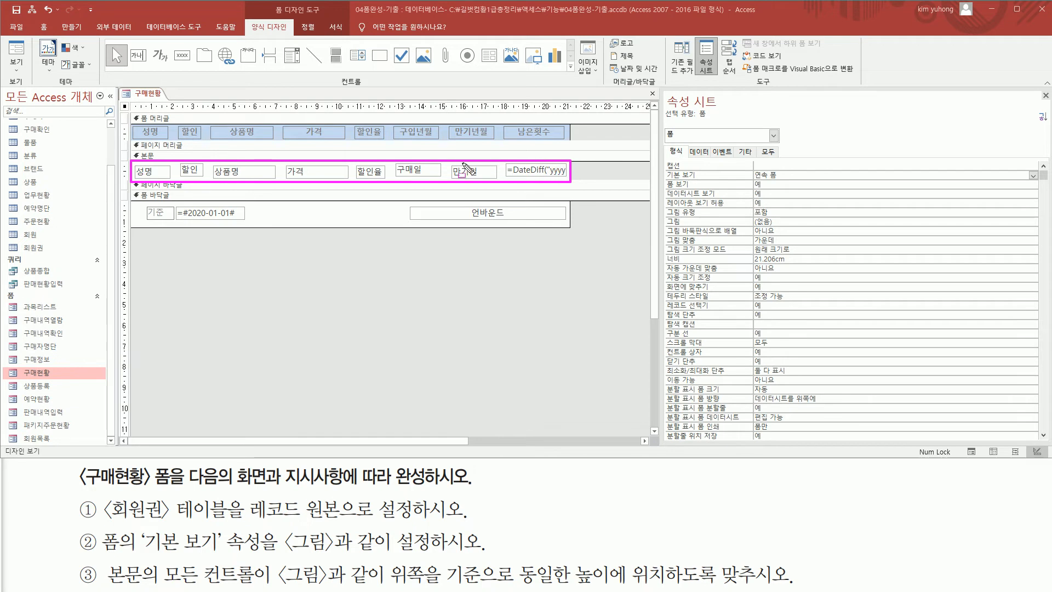
{"action": "key", "text": "Escape"}
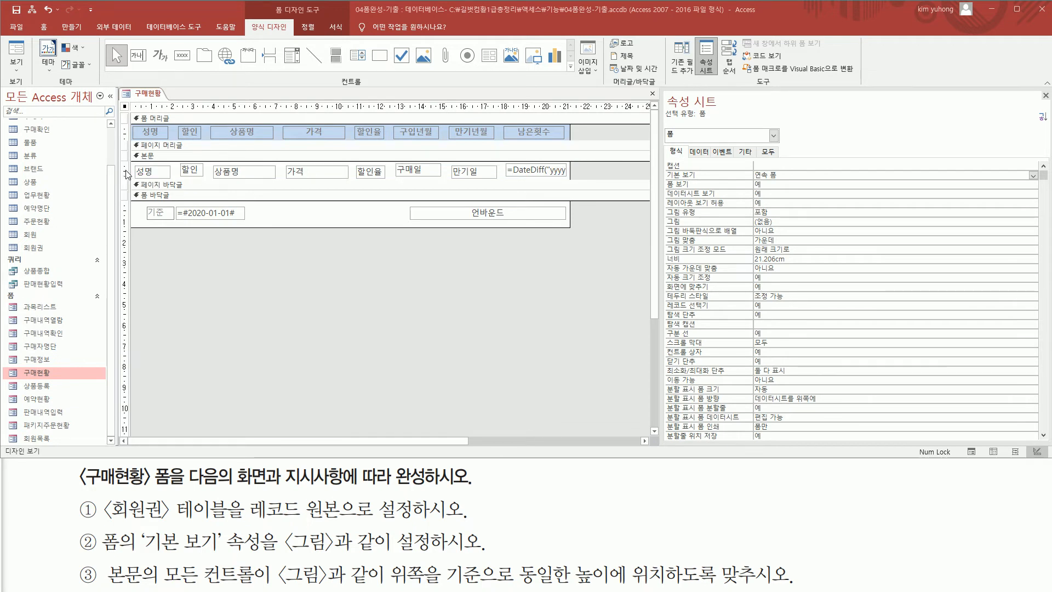
Select all controls in the 본문 section and align them to the top (위쪽).
{"action": "left_click", "coordinate": [126, 172]}
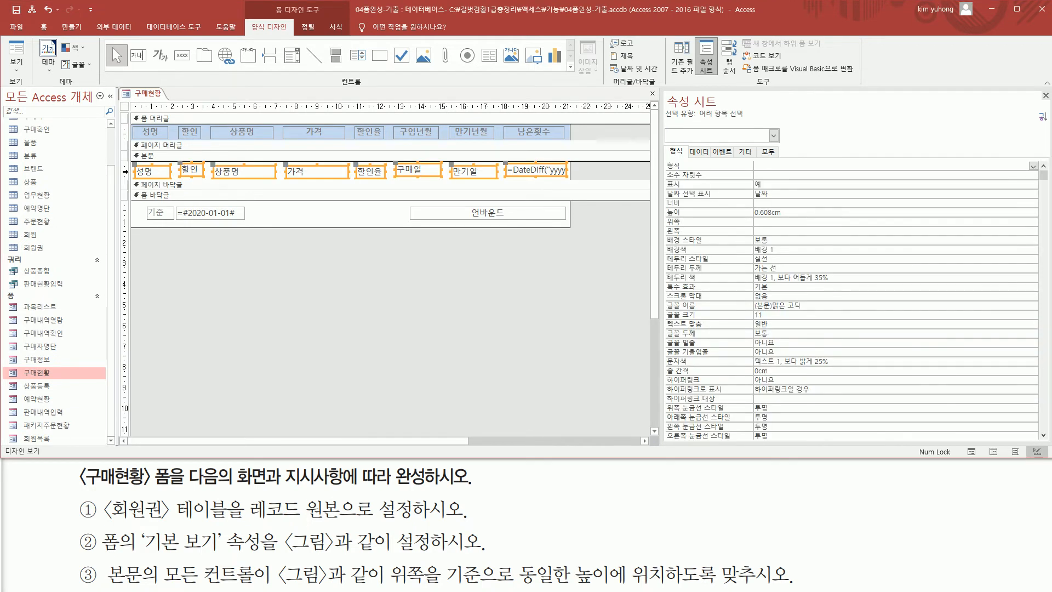
{"action": "right_click", "coordinate": [371, 174]}
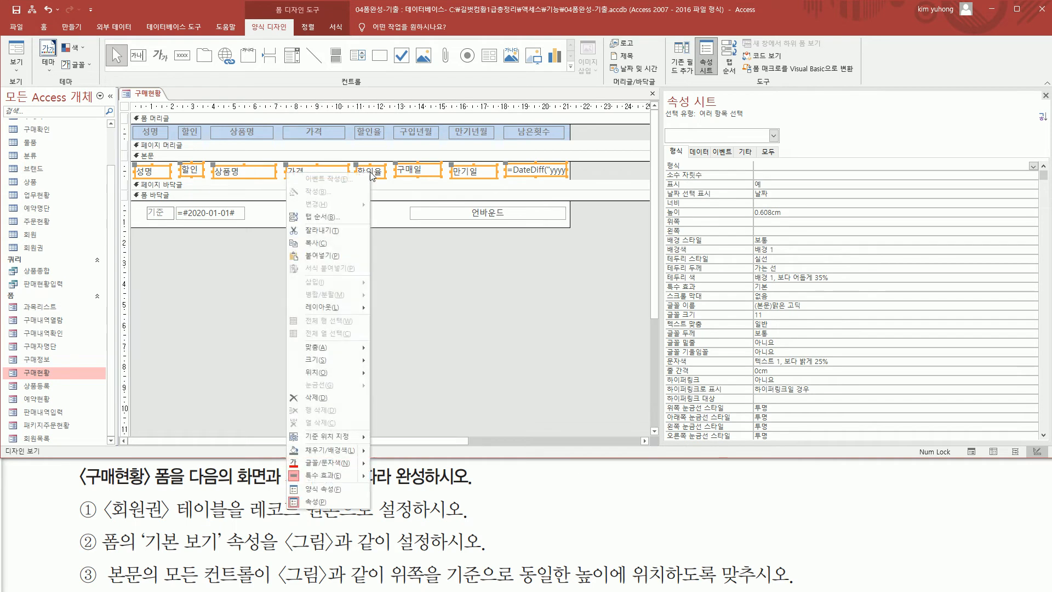
{"action": "mouse_move", "coordinate": [340, 352]}
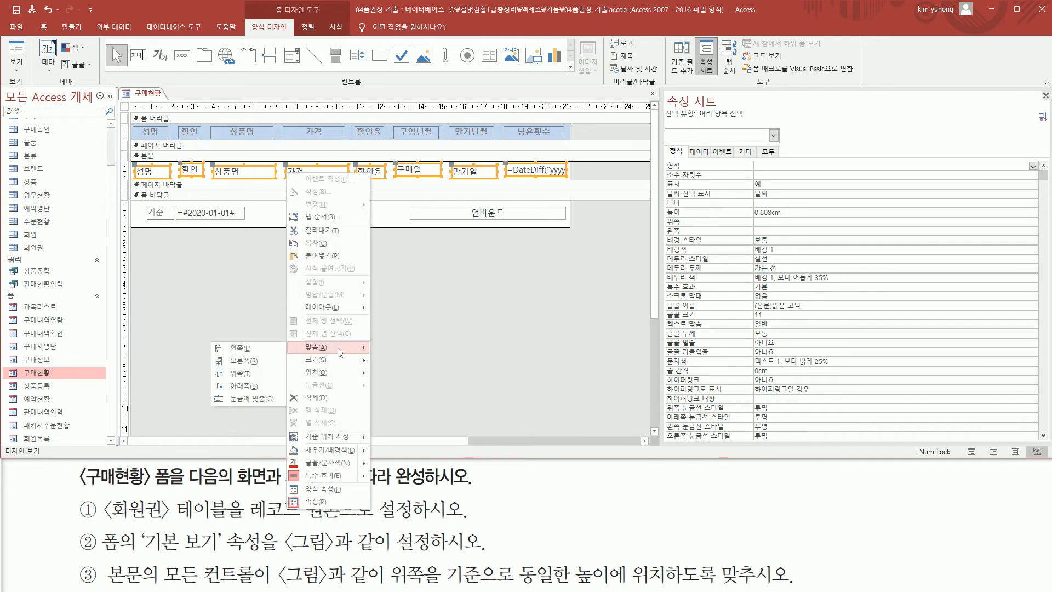
{"action": "left_click", "coordinate": [250, 376]}
{"action": "left_click", "coordinate": [273, 330]}
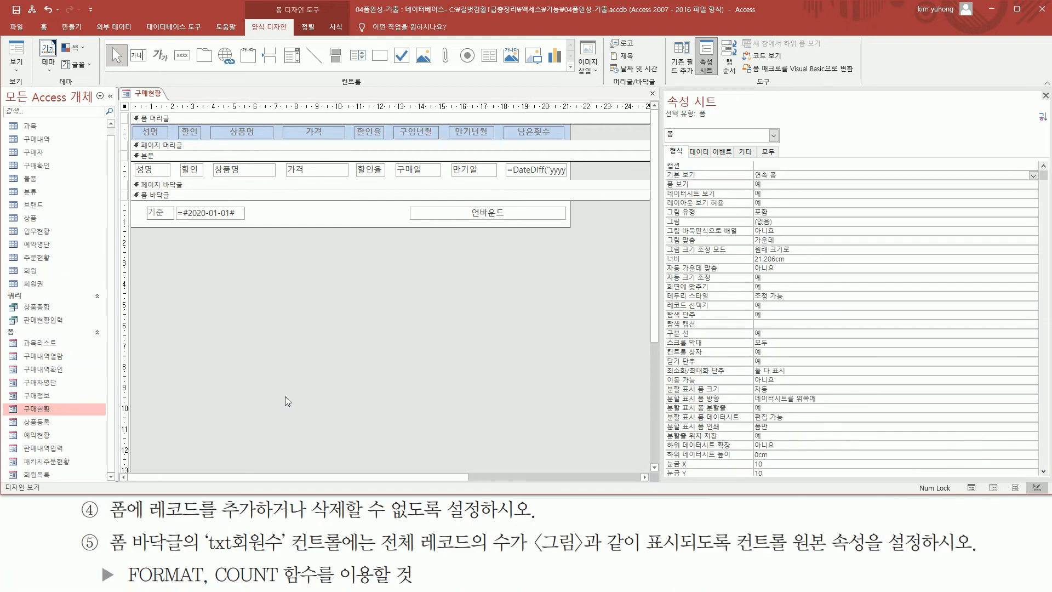
{"action": "left_click_drag", "start_coordinate": [104, 523], "coordinate": [504, 524]}
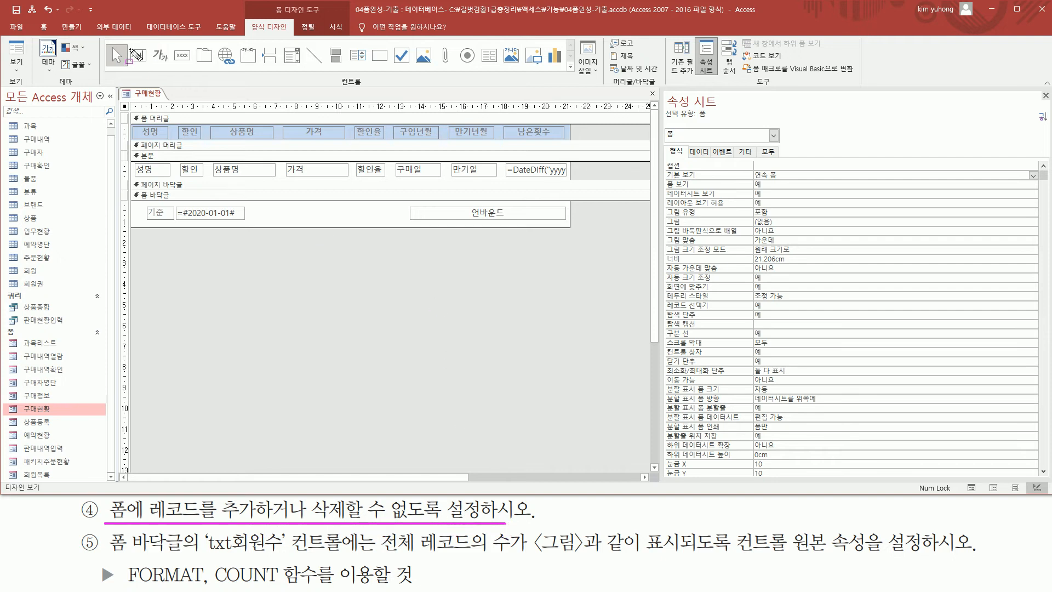
{"action": "mouse_move", "coordinate": [662, 92]}
{"action": "left_mouse_down"}
{"action": "mouse_move", "coordinate": [668, 108]}
{"action": "mouse_move", "coordinate": [727, 122]}
{"action": "left_mouse_up"}
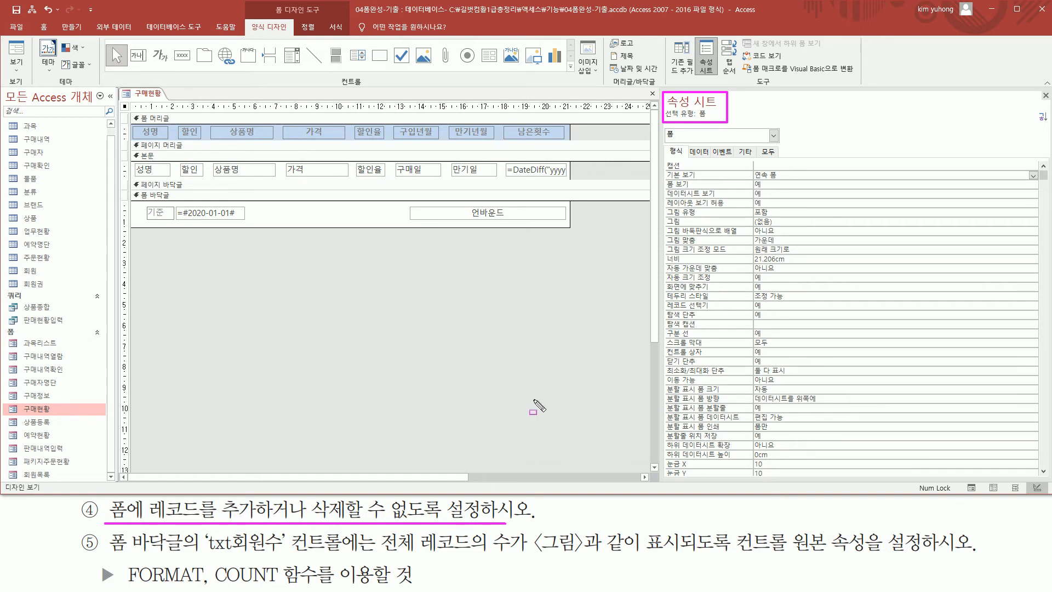
{"action": "left_click_drag", "start_coordinate": [693, 144], "coordinate": [711, 160]}
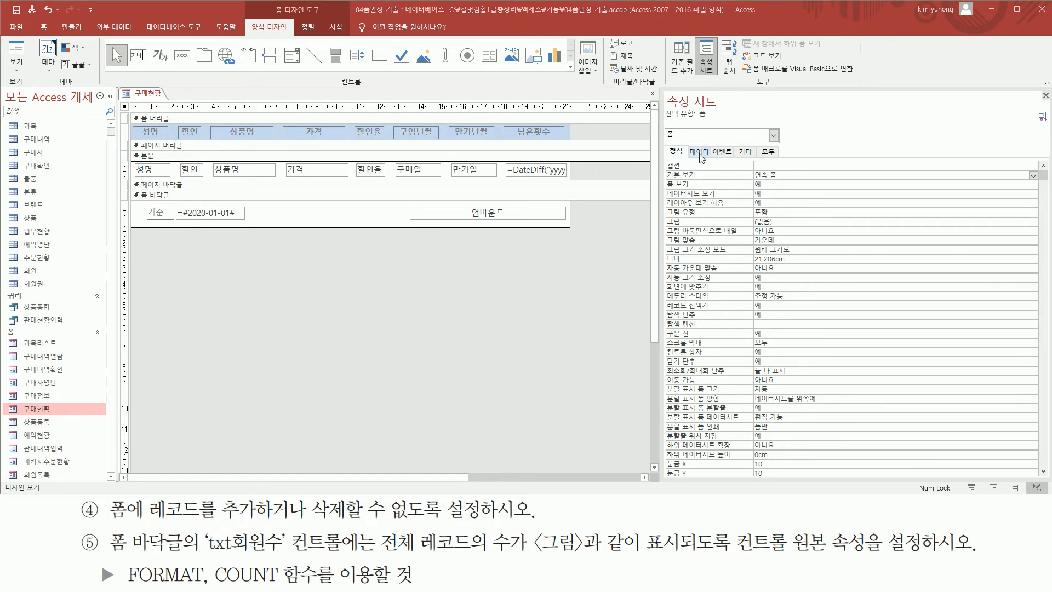
Set the form's 추가 가능 and 삭제 가능 properties to 아니요.
{"action": "left_click", "coordinate": [701, 154]}
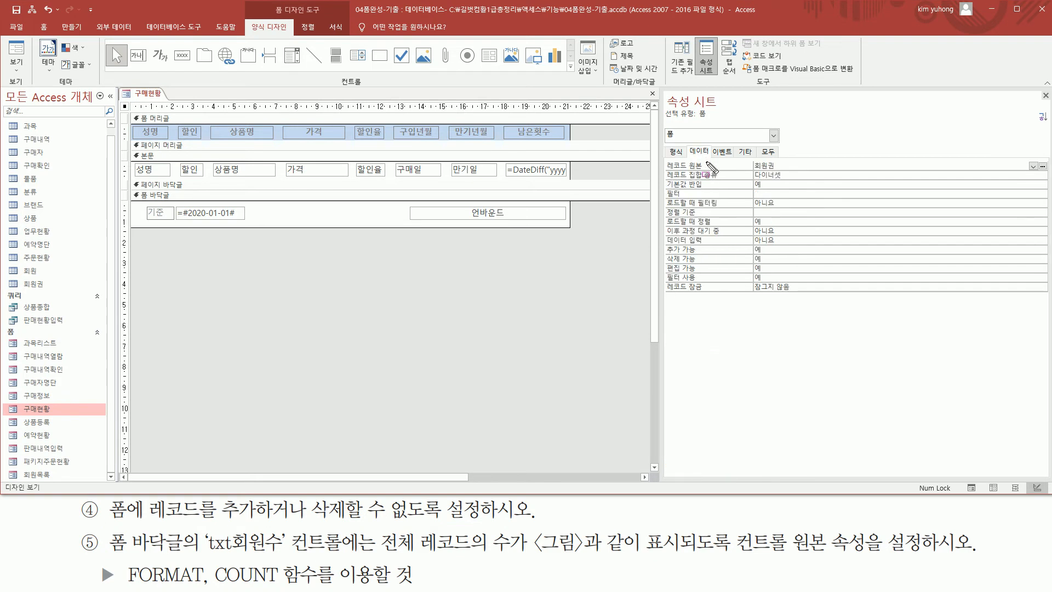
{"action": "mouse_move", "coordinate": [667, 242]}
{"action": "left_mouse_down"}
{"action": "mouse_move", "coordinate": [716, 276]}
{"action": "mouse_move", "coordinate": [788, 275]}
{"action": "left_mouse_up"}
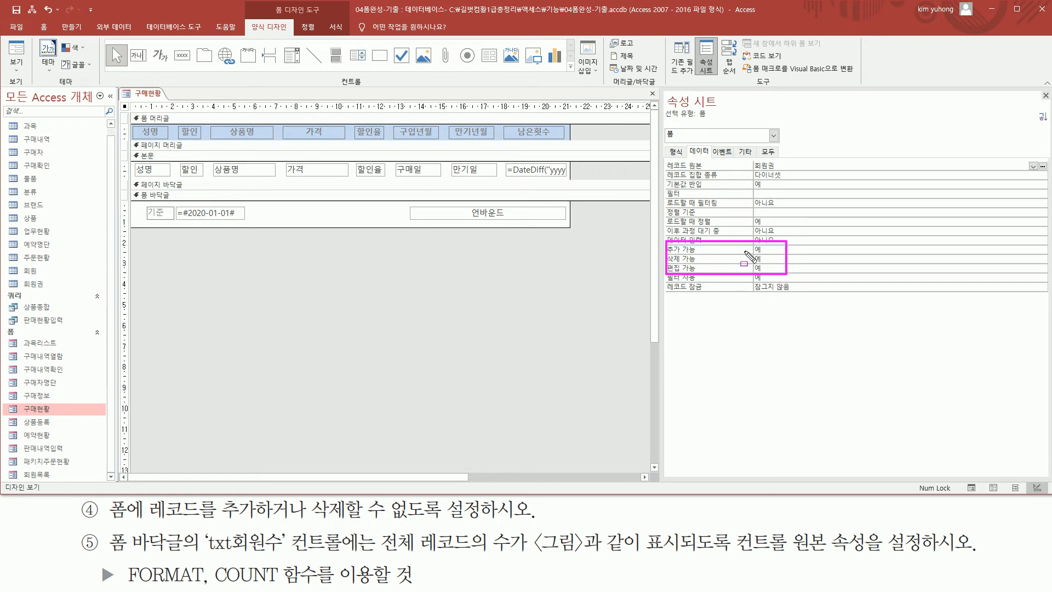
{"action": "key", "text": "Escape"}
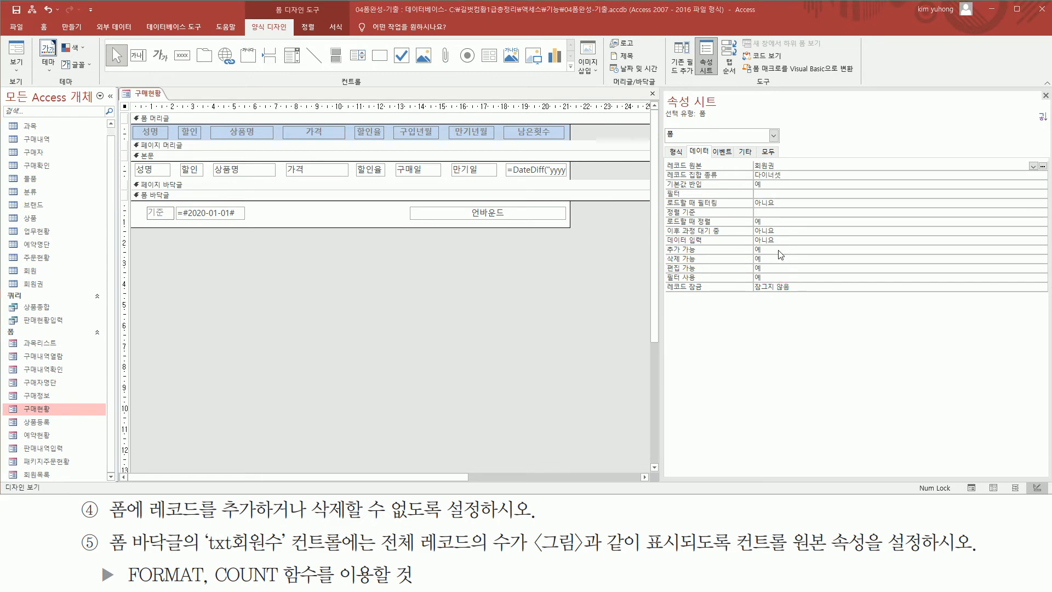
{"action": "left_click", "coordinate": [939, 250]}
{"action": "left_click", "coordinate": [1042, 250]}
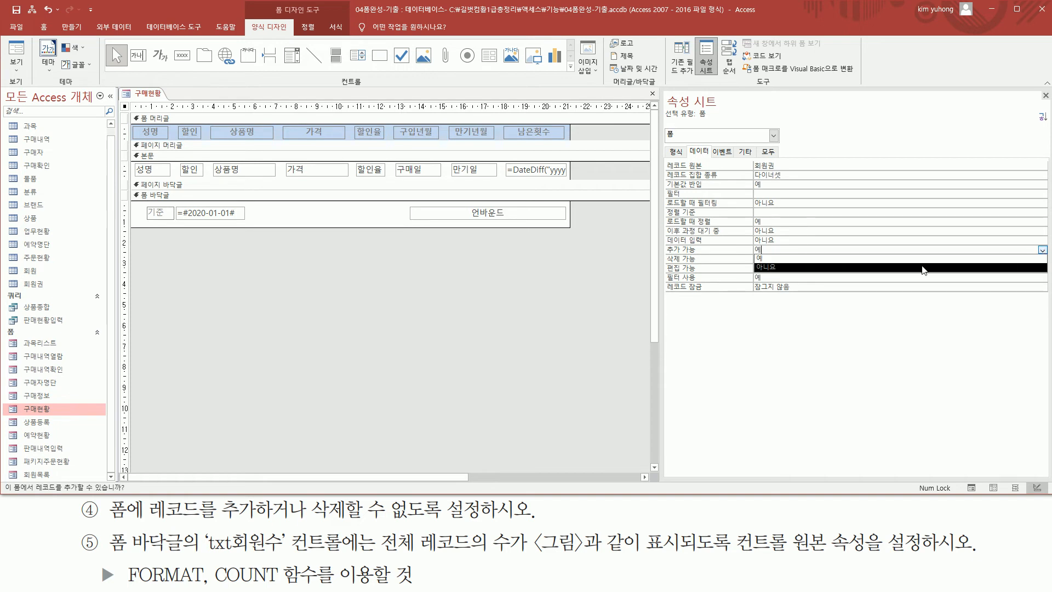
{"action": "left_click", "coordinate": [917, 268]}
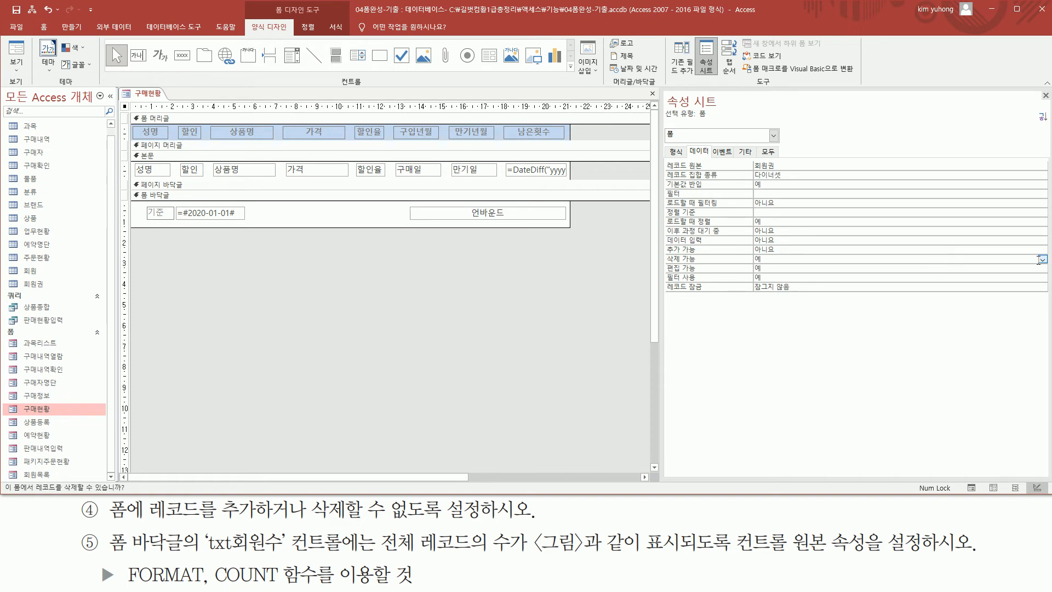
{"action": "left_click", "coordinate": [1042, 260]}
{"action": "left_click", "coordinate": [969, 281]}
{"action": "mouse_move", "coordinate": [662, 242]}
{"action": "left_mouse_down"}
{"action": "mouse_move", "coordinate": [713, 268]}
{"action": "mouse_move", "coordinate": [788, 268]}
{"action": "left_mouse_up"}
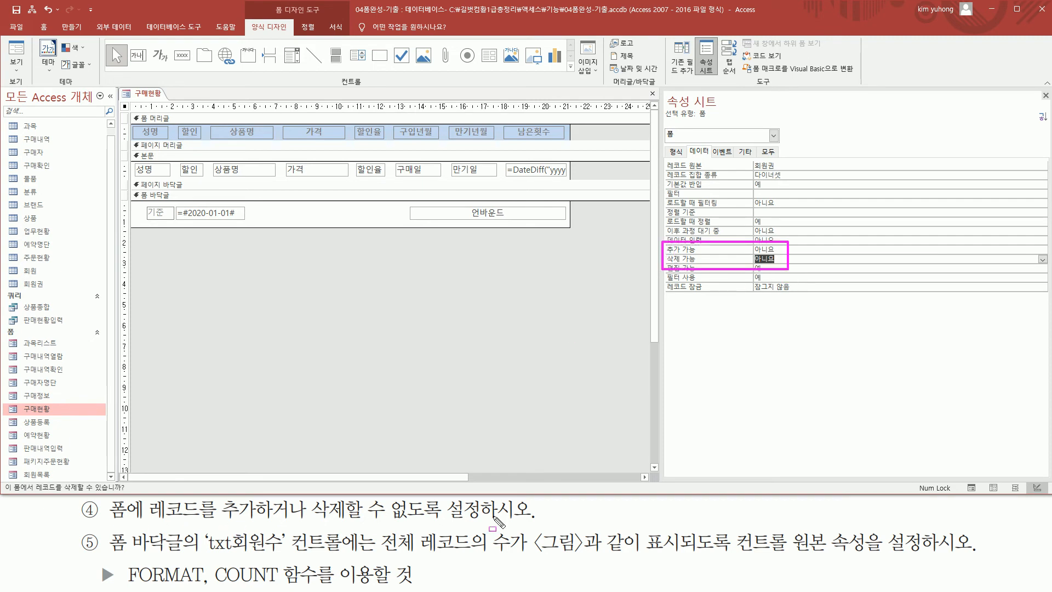
{"action": "mouse_move", "coordinate": [111, 555]}
{"action": "left_mouse_down"}
{"action": "mouse_move", "coordinate": [188, 556]}
{"action": "mouse_move", "coordinate": [180, 556]}
{"action": "left_mouse_up"}
{"action": "mouse_move", "coordinate": [130, 188]}
{"action": "left_mouse_down"}
{"action": "mouse_move", "coordinate": [408, 226]}
{"action": "mouse_move", "coordinate": [585, 230]}
{"action": "left_mouse_up"}
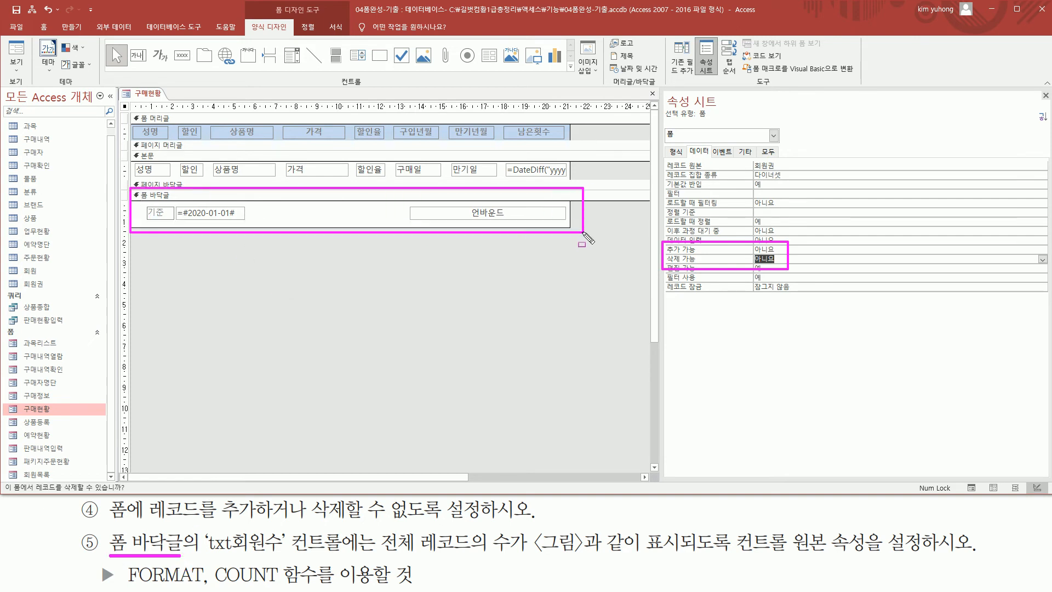
{"action": "left_click_drag", "start_coordinate": [206, 555], "coordinate": [369, 556]}
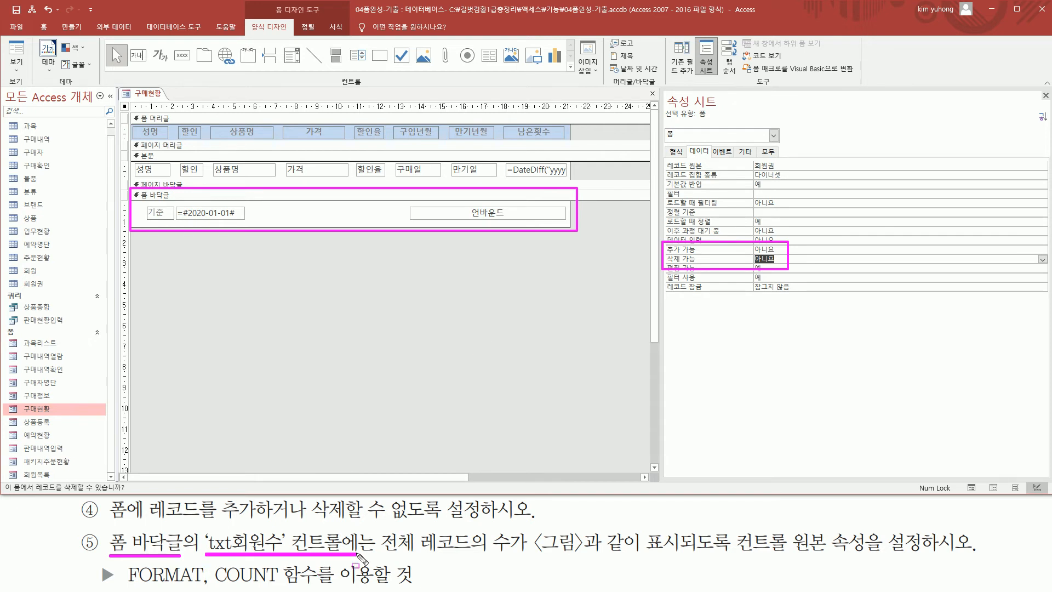
{"action": "left_click_drag", "start_coordinate": [455, 205], "coordinate": [525, 220]}
{"action": "key", "text": "Escape"}
Select the unbound txt회원수 text box in the form footer (폼 바닥글).
{"action": "left_click", "coordinate": [506, 218]}
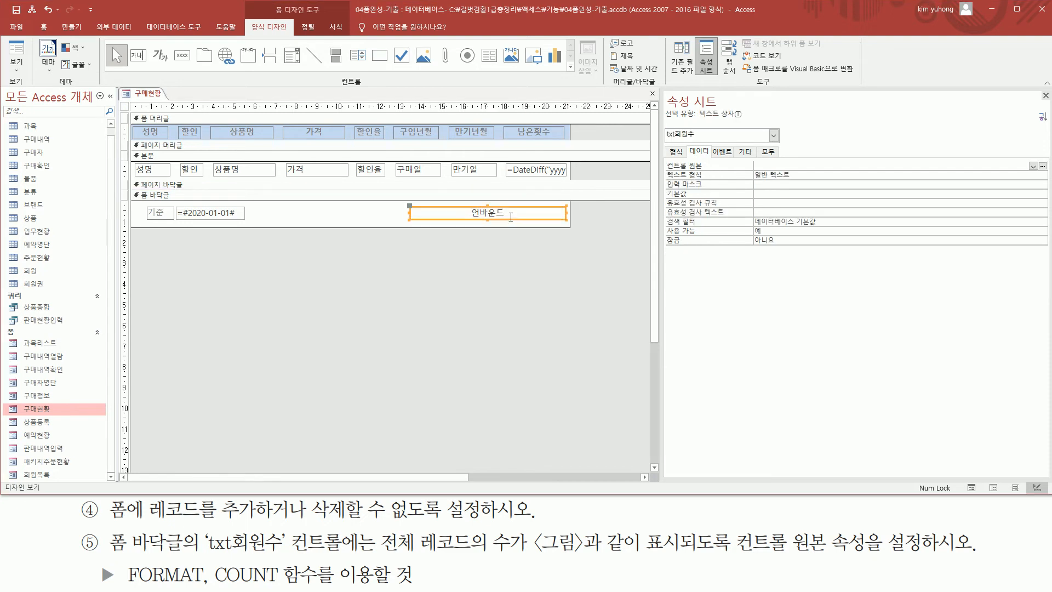
{"action": "key", "text": "ctrl+2"}
{"action": "left_click_drag", "start_coordinate": [662, 125], "coordinate": [701, 146]}
{"action": "left_click_drag", "start_coordinate": [381, 555], "coordinate": [939, 555]}
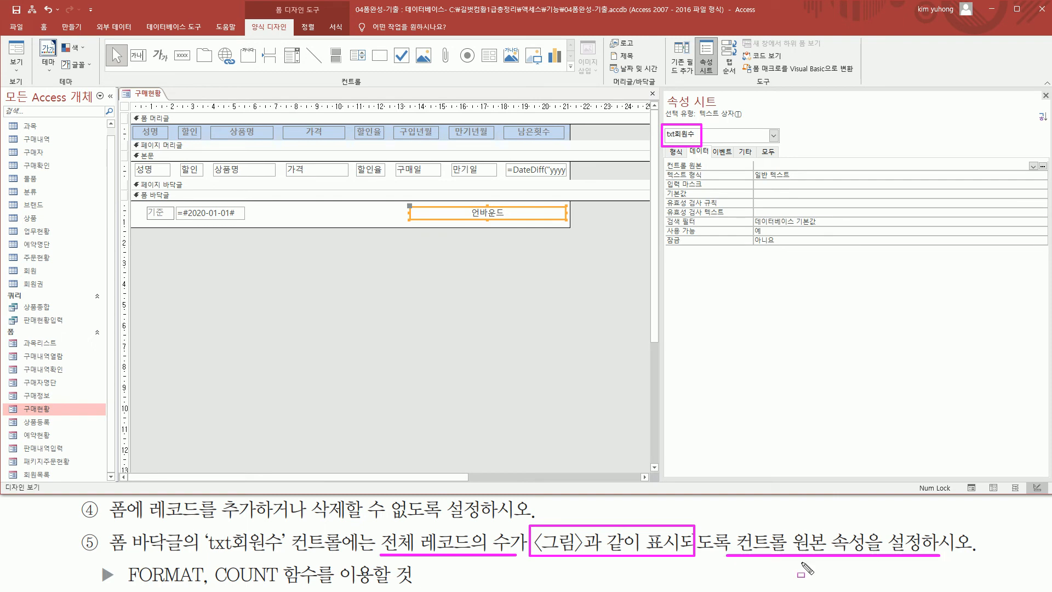
{"action": "left_click_drag", "start_coordinate": [125, 587], "coordinate": [336, 586]}
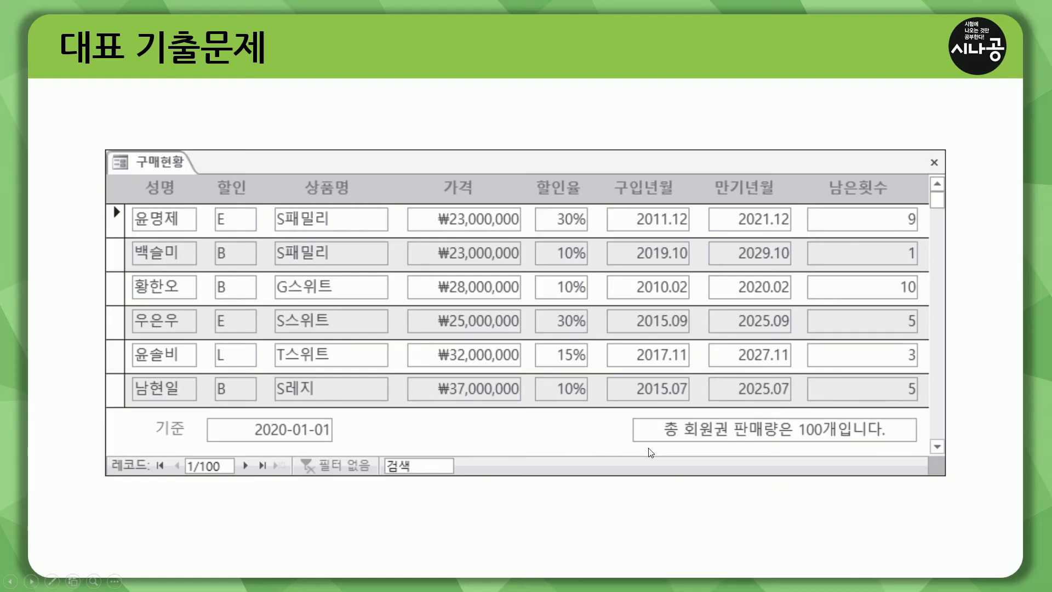
{"action": "mouse_move", "coordinate": [655, 442]}
{"action": "left_mouse_down"}
{"action": "mouse_move", "coordinate": [895, 444]}
{"action": "mouse_move", "coordinate": [892, 415]}
{"action": "left_mouse_up"}
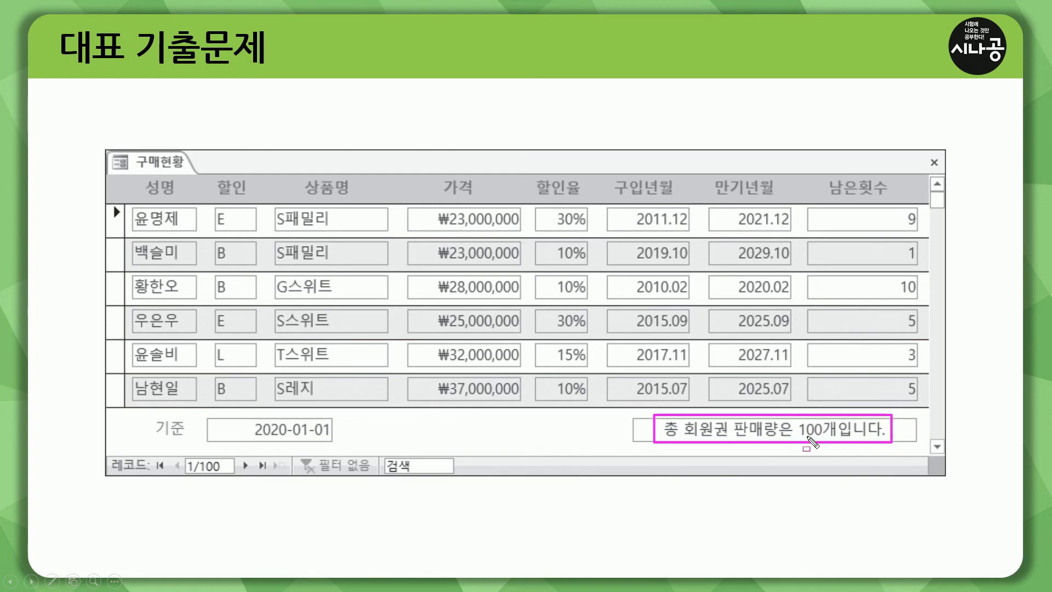
{"action": "mouse_move", "coordinate": [800, 438]}
{"action": "left_mouse_down"}
{"action": "mouse_move", "coordinate": [824, 439]}
{"action": "mouse_move", "coordinate": [802, 437]}
{"action": "left_mouse_up"}
{"action": "left_click_drag", "start_coordinate": [668, 440], "coordinate": [794, 438]}
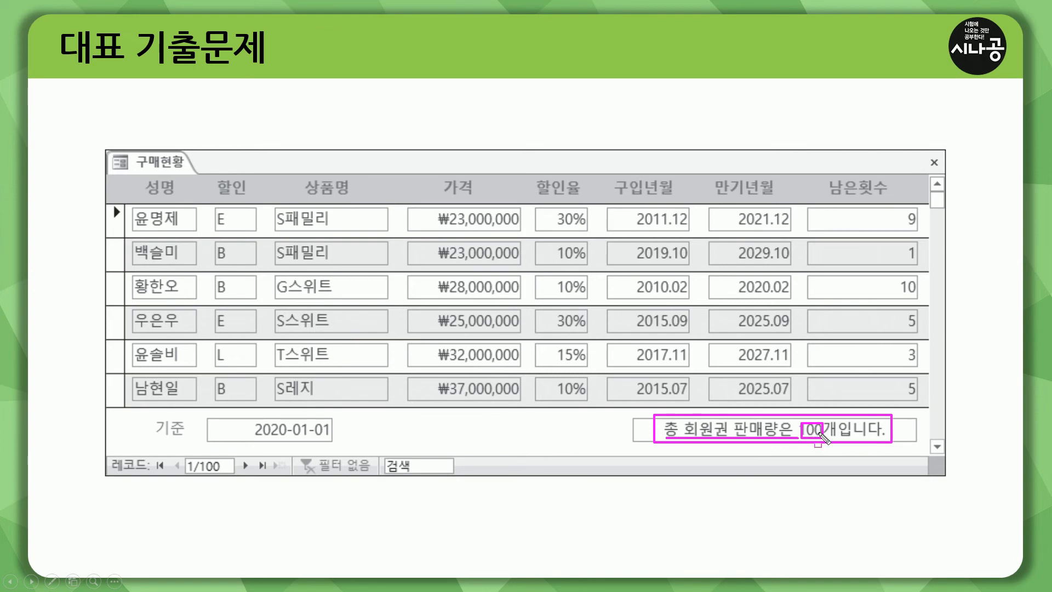
{"action": "left_click_drag", "start_coordinate": [826, 438], "coordinate": [893, 438]}
{"action": "left_click_drag", "start_coordinate": [793, 420], "coordinate": [800, 438]}
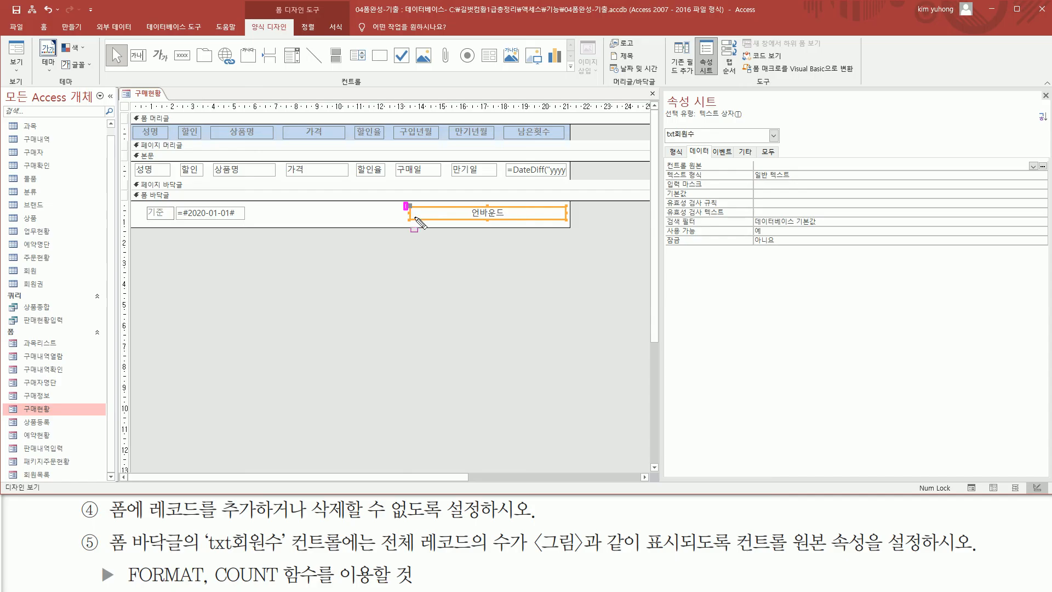
{"action": "left_click_drag", "start_coordinate": [421, 223], "coordinate": [573, 225]}
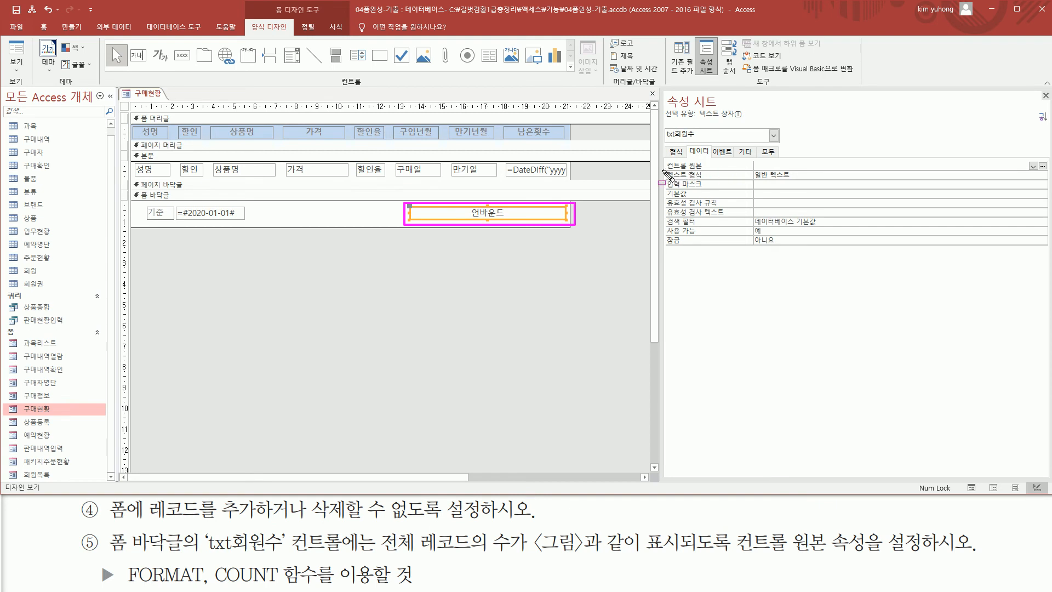
{"action": "mouse_move", "coordinate": [691, 145]}
{"action": "left_mouse_down"}
{"action": "mouse_move", "coordinate": [711, 157]}
{"action": "mouse_move", "coordinate": [683, 171]}
{"action": "mouse_move", "coordinate": [873, 170]}
{"action": "left_mouse_up"}
{"action": "key", "text": "Escape"}
Set the txt회원수 text box's control source (컨트롤 원본) to =format( count(*) , "총 회원권 판매량은 #개입니다.").
{"action": "left_click", "coordinate": [795, 164]}
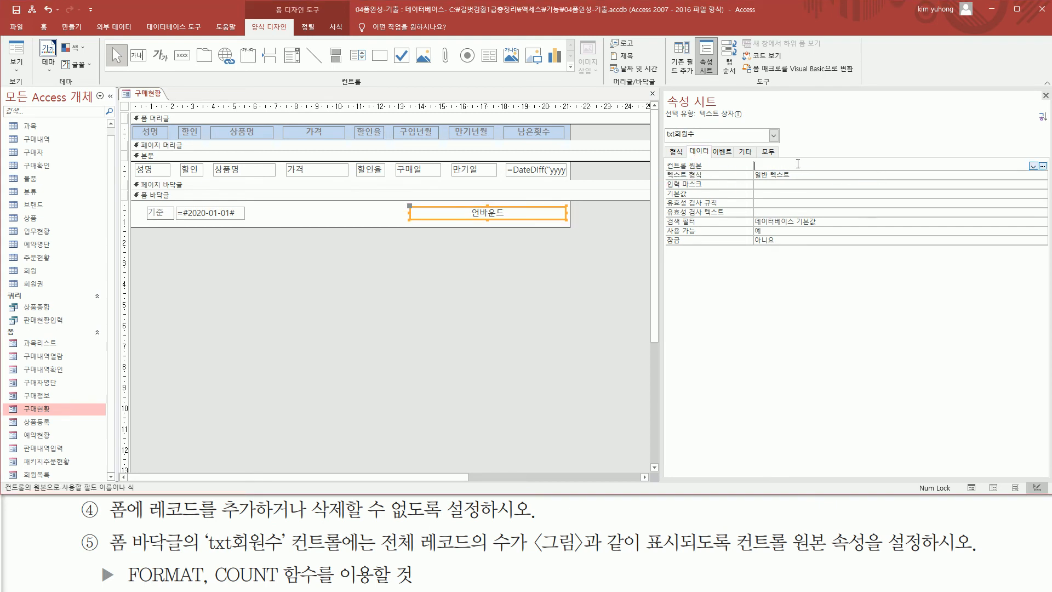
{"action": "type", "text": "=count(*)"}
{"action": "left_click_drag", "start_coordinate": [760, 165], "coordinate": [799, 165]}
{"action": "key", "text": "ctrl+x"}
{"action": "type", "text": "format"}
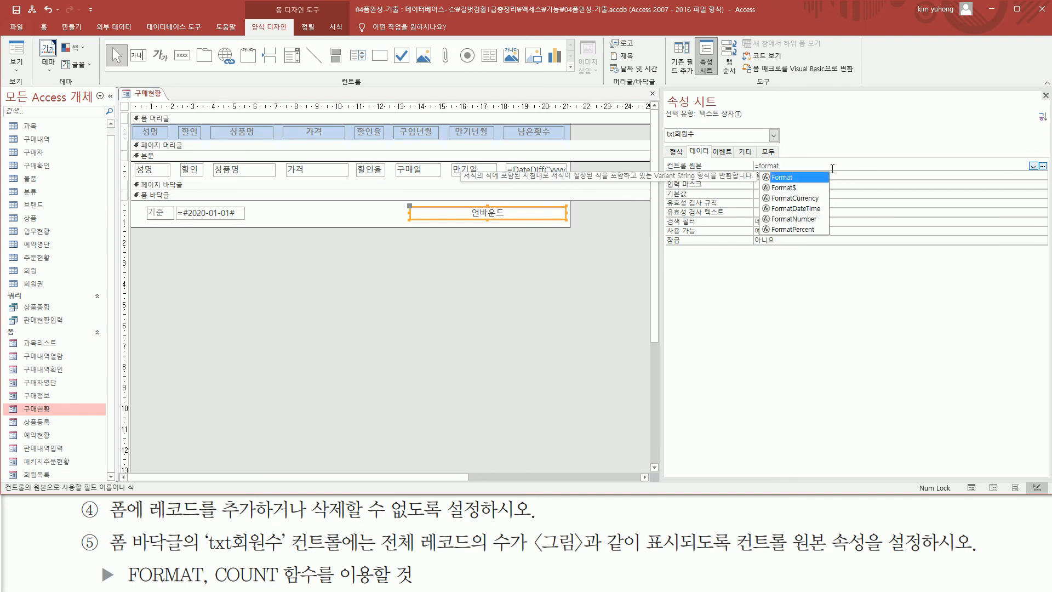
{"action": "type", "text": "("}
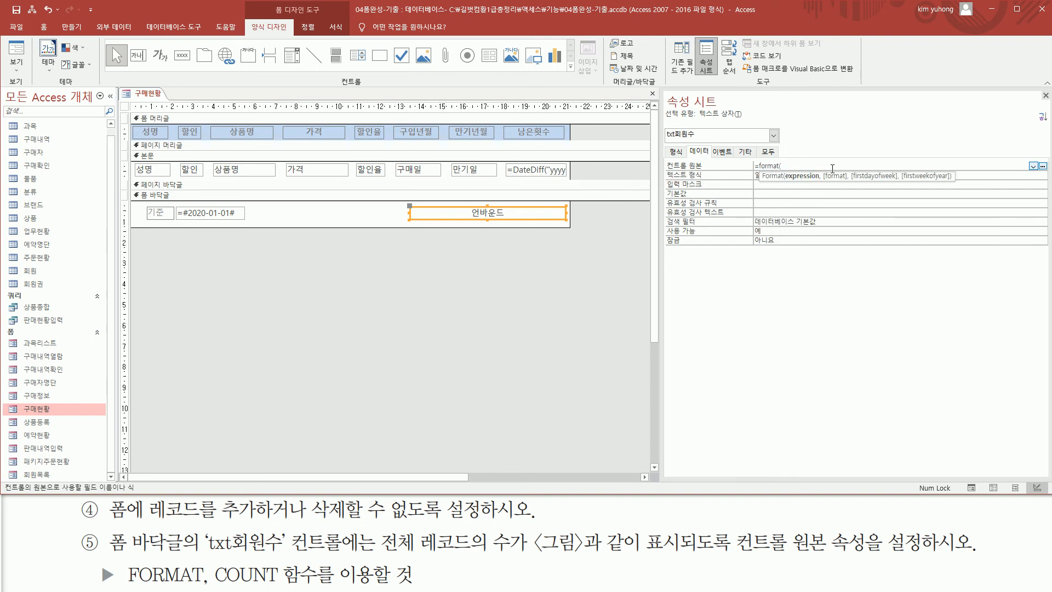
{"action": "type", "text": " count(*) ,"}
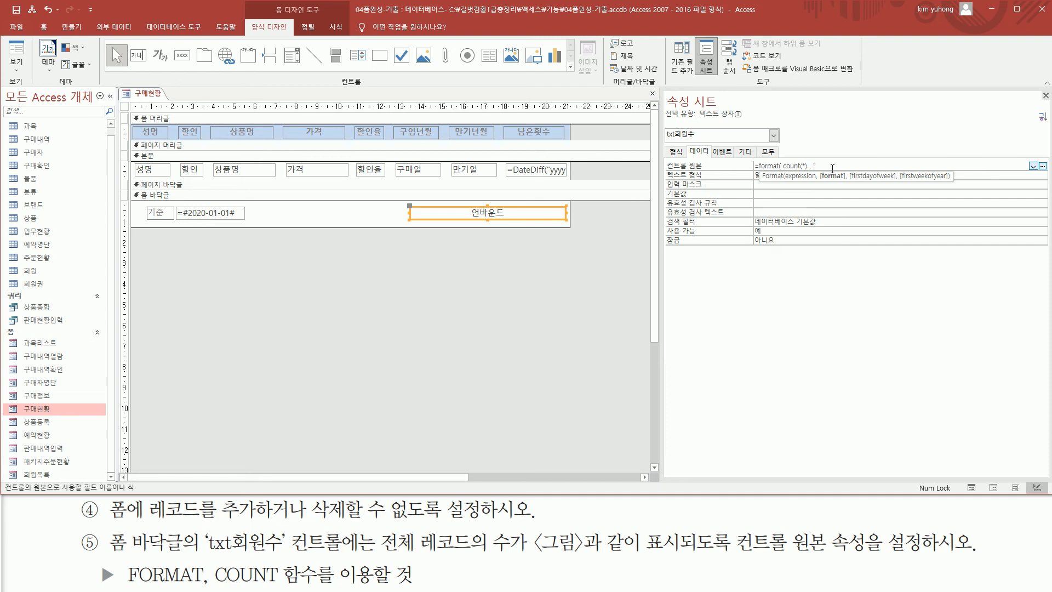
{"action": "type", "text": "총 회원권 판매라"}
{"action": "type", "text": "입니다"}
{"action": "type", "text": ".\")"}
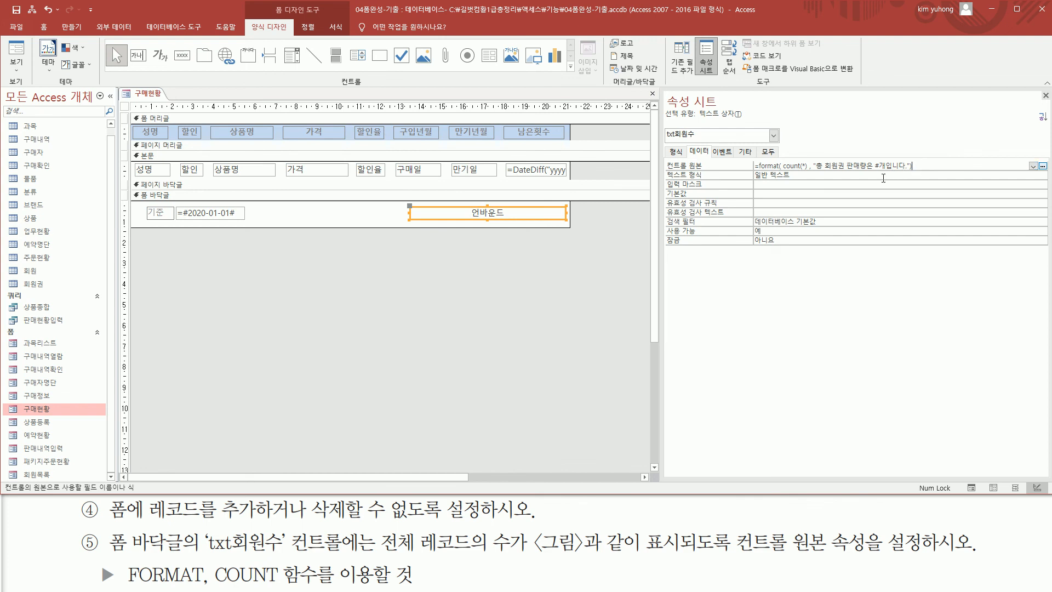
{"action": "key", "text": "Return"}
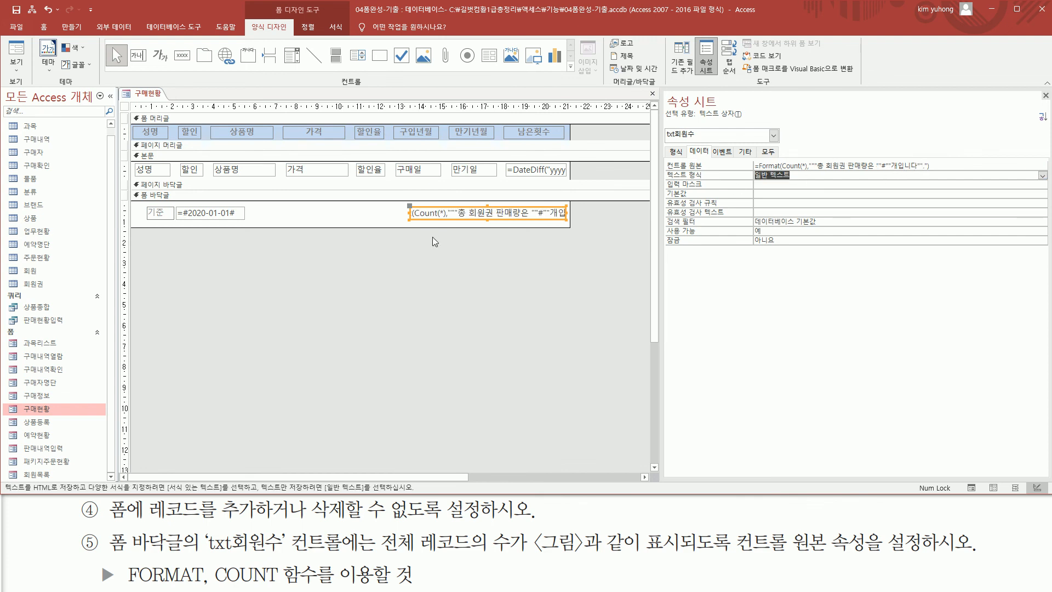
Check the txt회원수 text in the 구매현황 form's footer in Form view.
{"action": "left_click", "coordinate": [420, 254]}
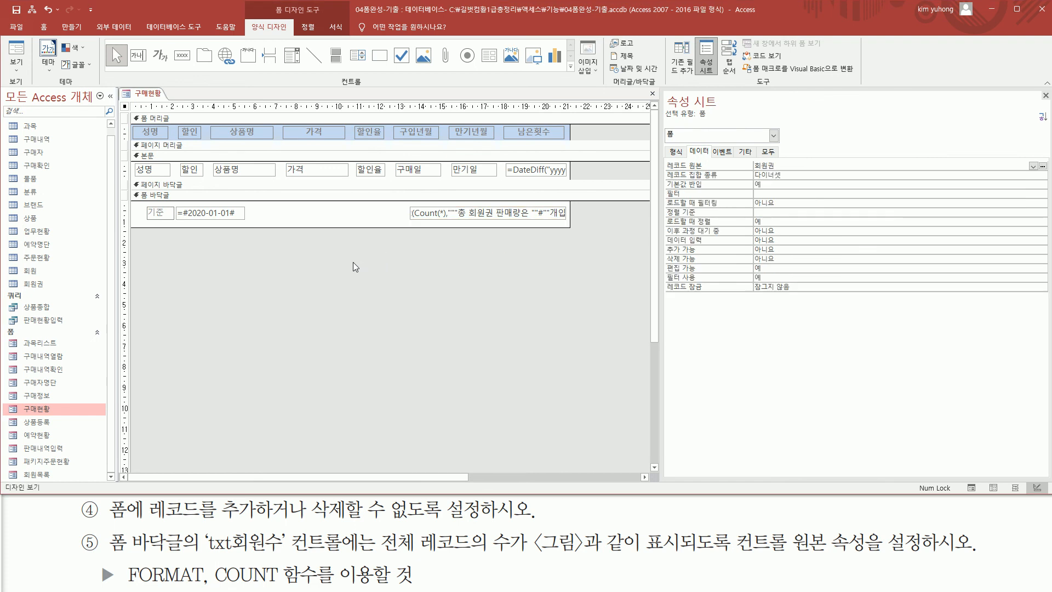
{"action": "left_click", "coordinate": [17, 55]}
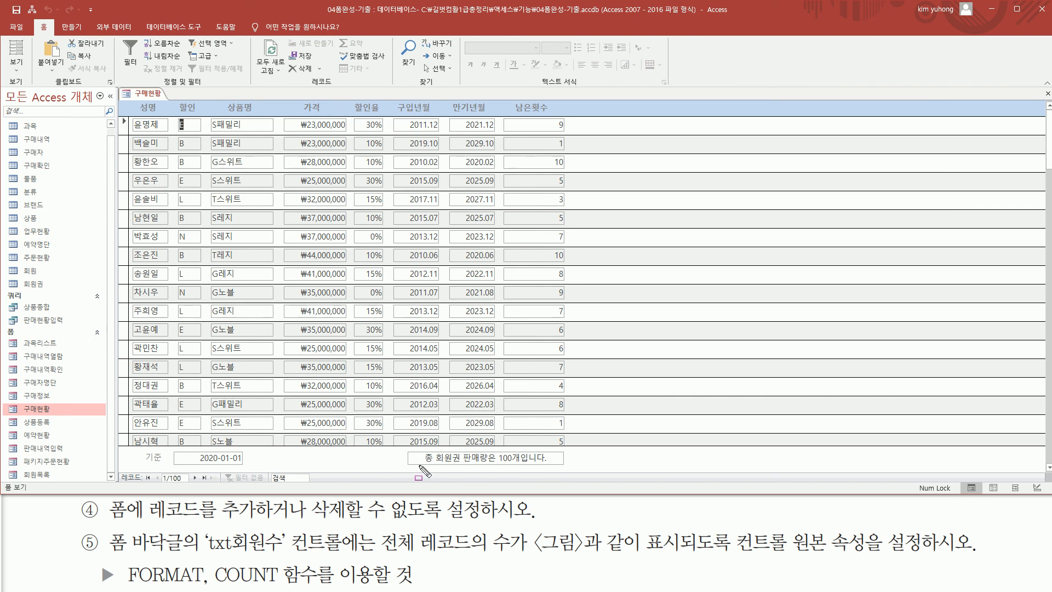
{"action": "mouse_move", "coordinate": [421, 466]}
{"action": "left_mouse_down"}
{"action": "mouse_move", "coordinate": [552, 465]}
{"action": "mouse_move", "coordinate": [552, 449]}
{"action": "left_mouse_up"}
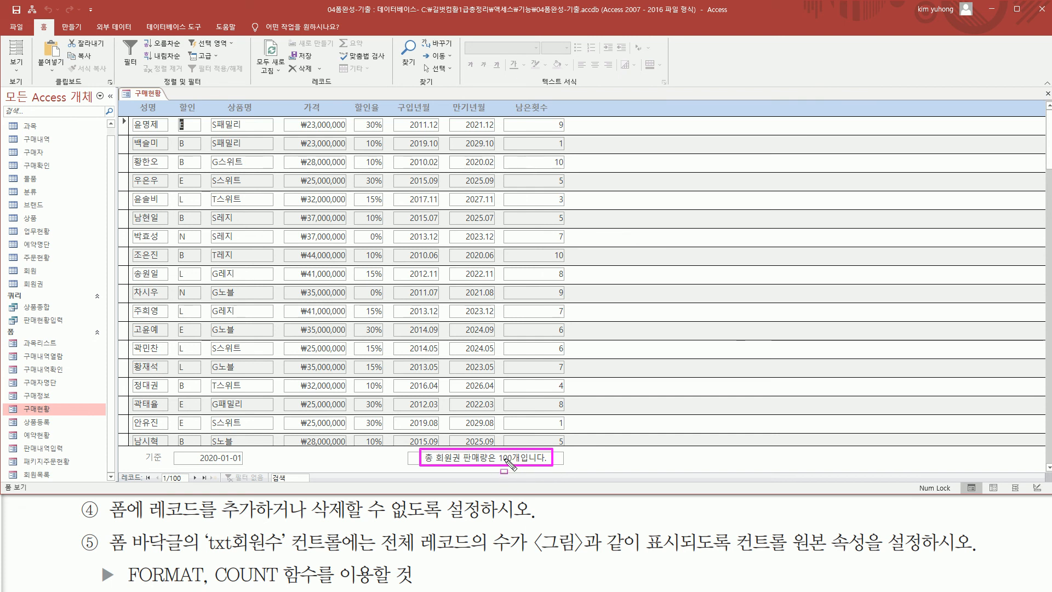
{"action": "key", "text": "Escape"}
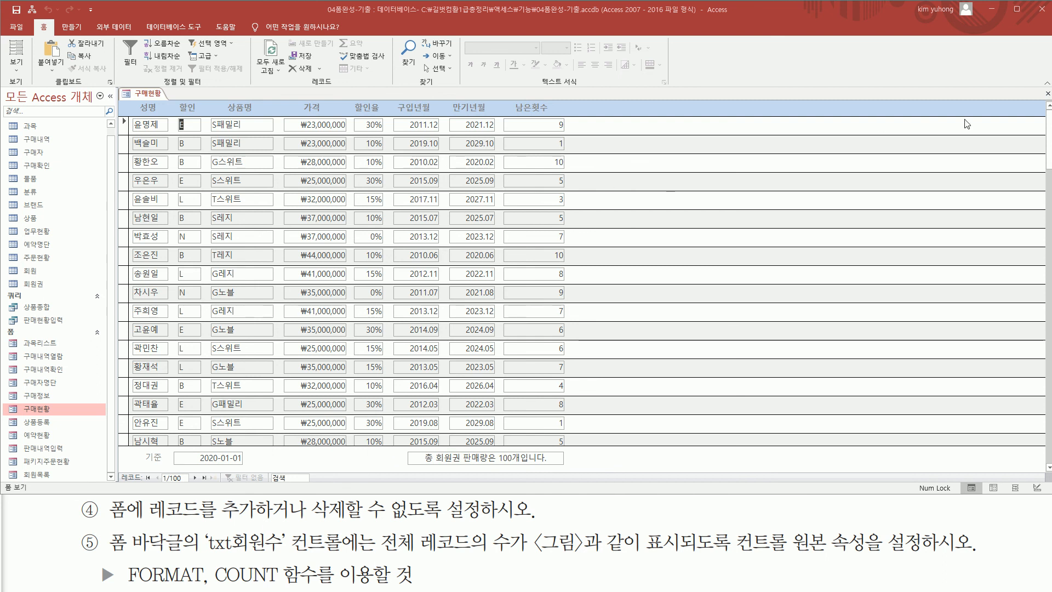
Close the 구매현황 form and save its design changes.
{"action": "left_click", "coordinate": [1047, 94]}
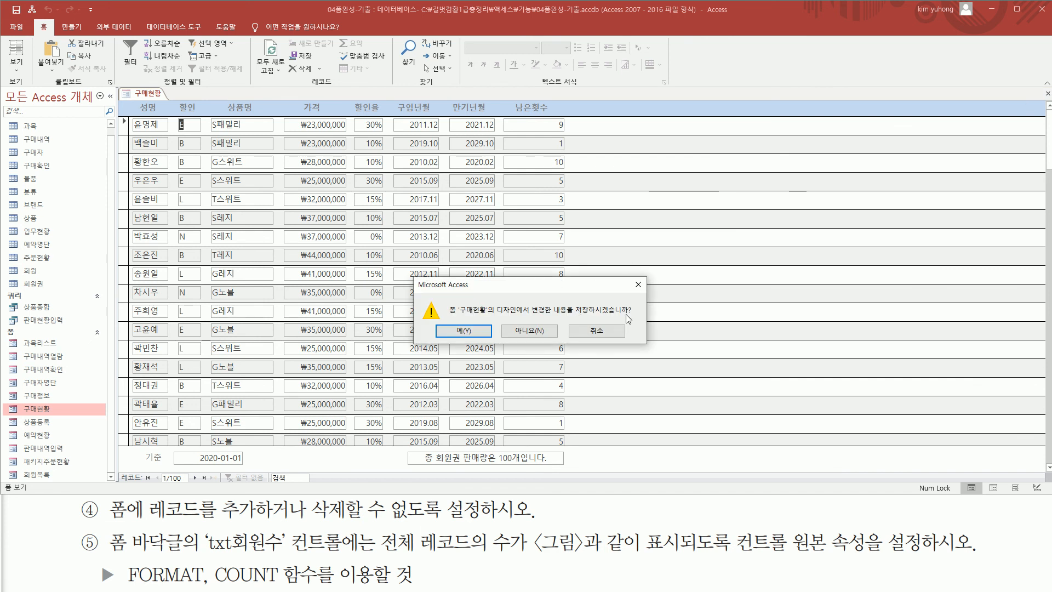
{"action": "left_click", "coordinate": [480, 332]}
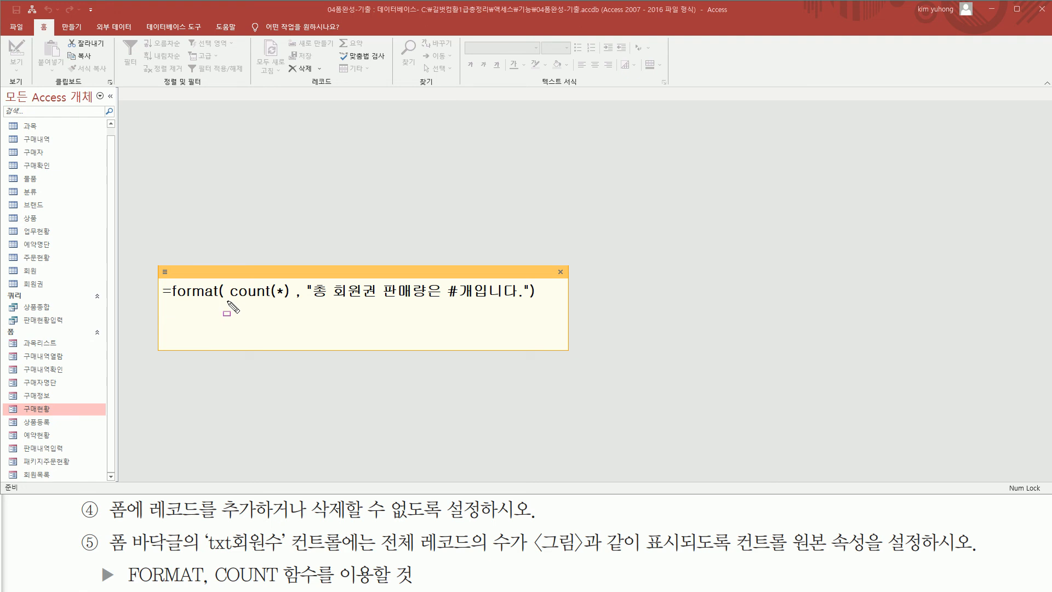
{"action": "mouse_move", "coordinate": [229, 299]}
{"action": "left_mouse_down"}
{"action": "mouse_move", "coordinate": [290, 300]}
{"action": "mouse_move", "coordinate": [292, 284]}
{"action": "left_mouse_up"}
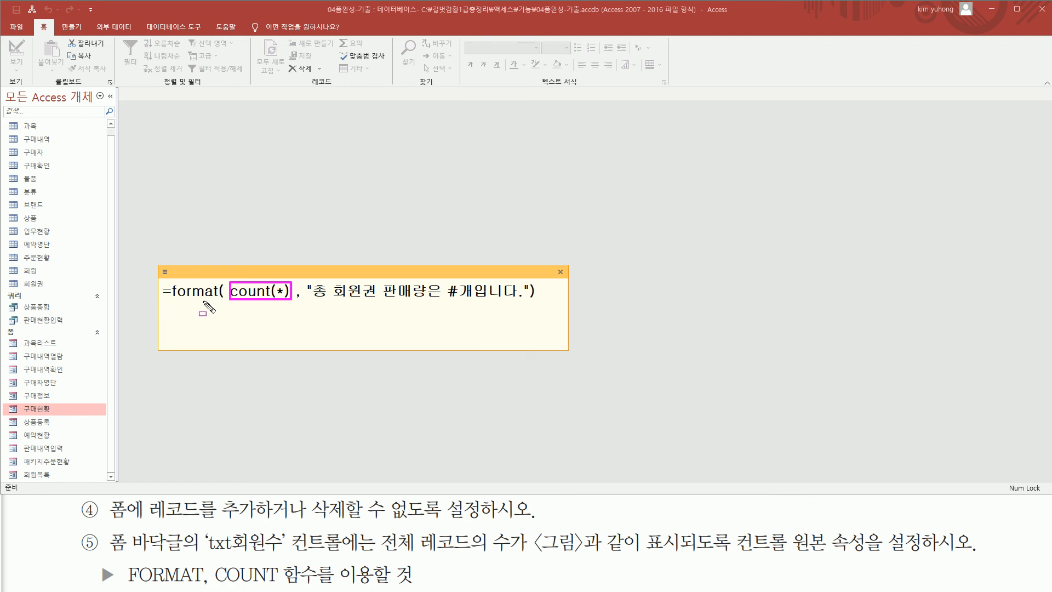
{"action": "left_click_drag", "start_coordinate": [307, 302], "coordinate": [537, 302]}
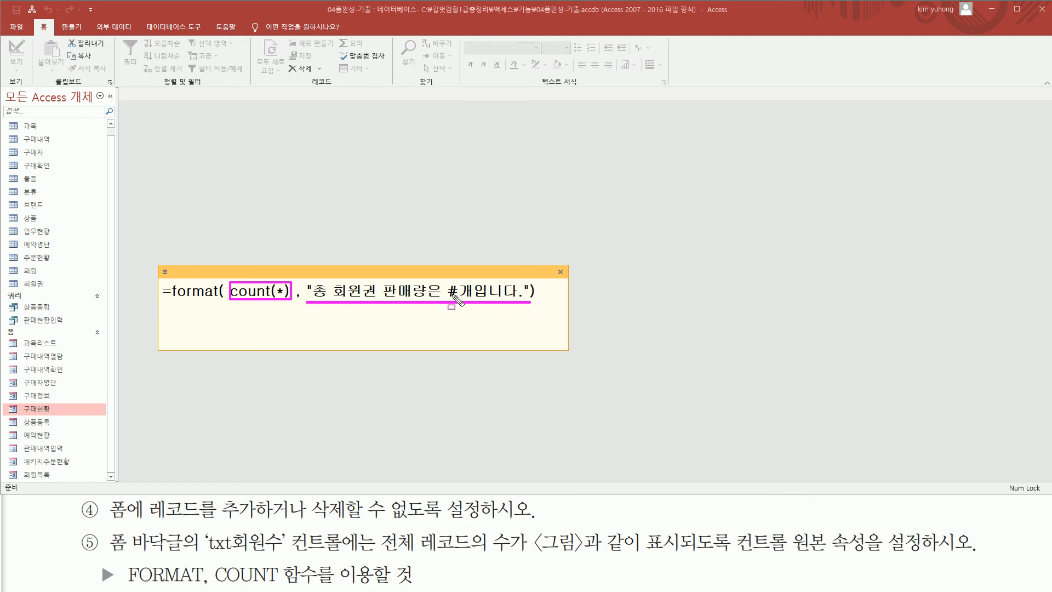
{"action": "left_click_drag", "start_coordinate": [447, 280], "coordinate": [458, 299]}
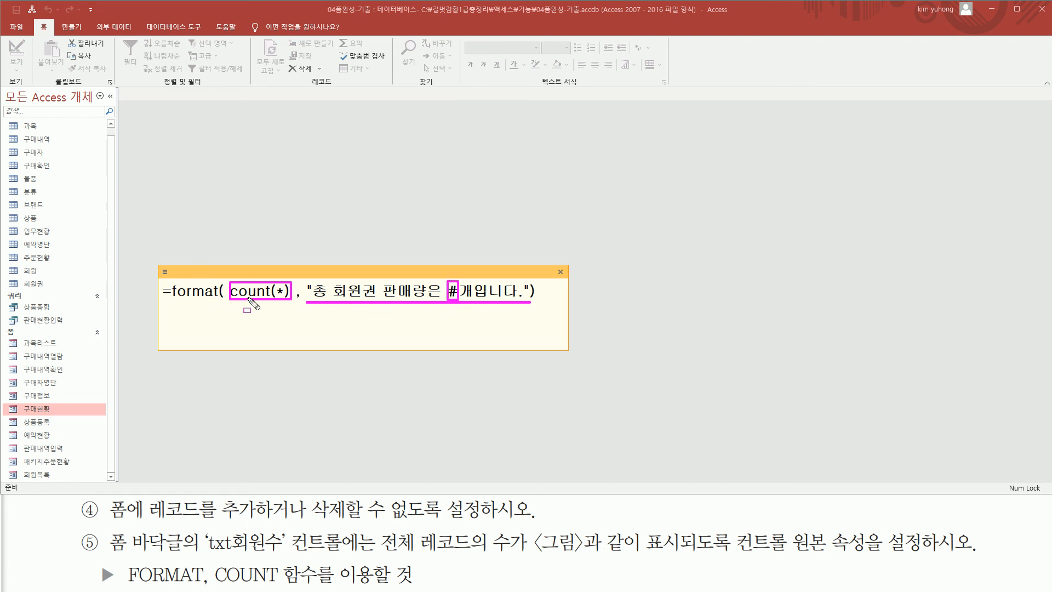